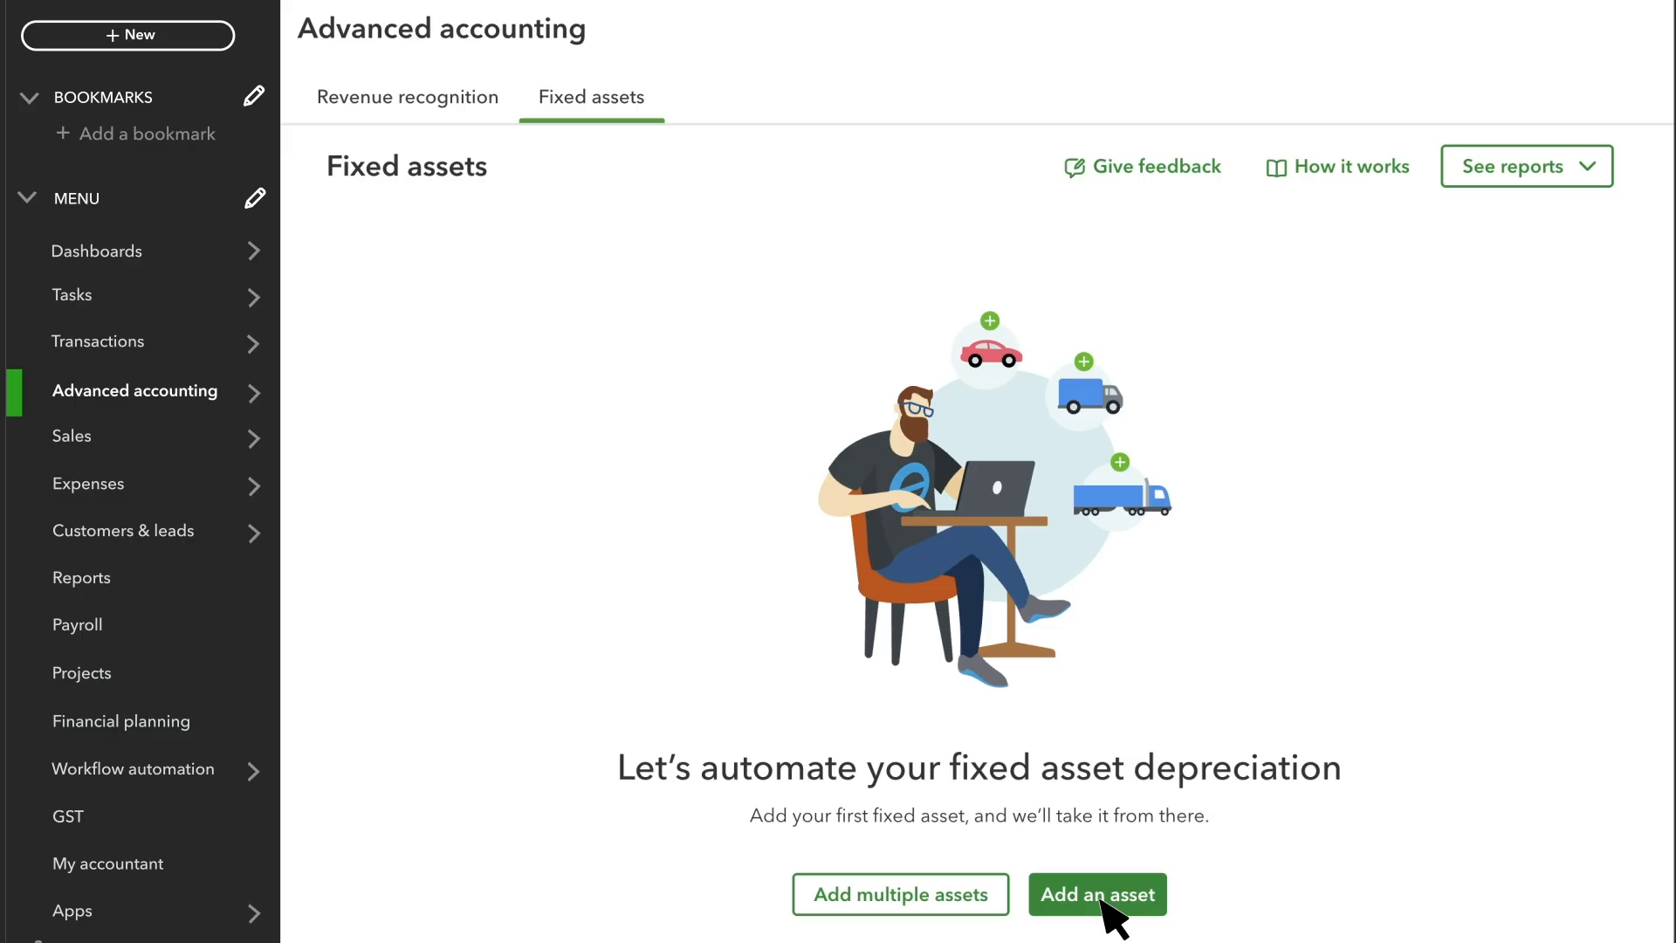
Step: Start a new fixed asset named Refrigerator with a purchase price of A$1,000.00 and a purchase date of 03/09/2025
click(1107, 906)
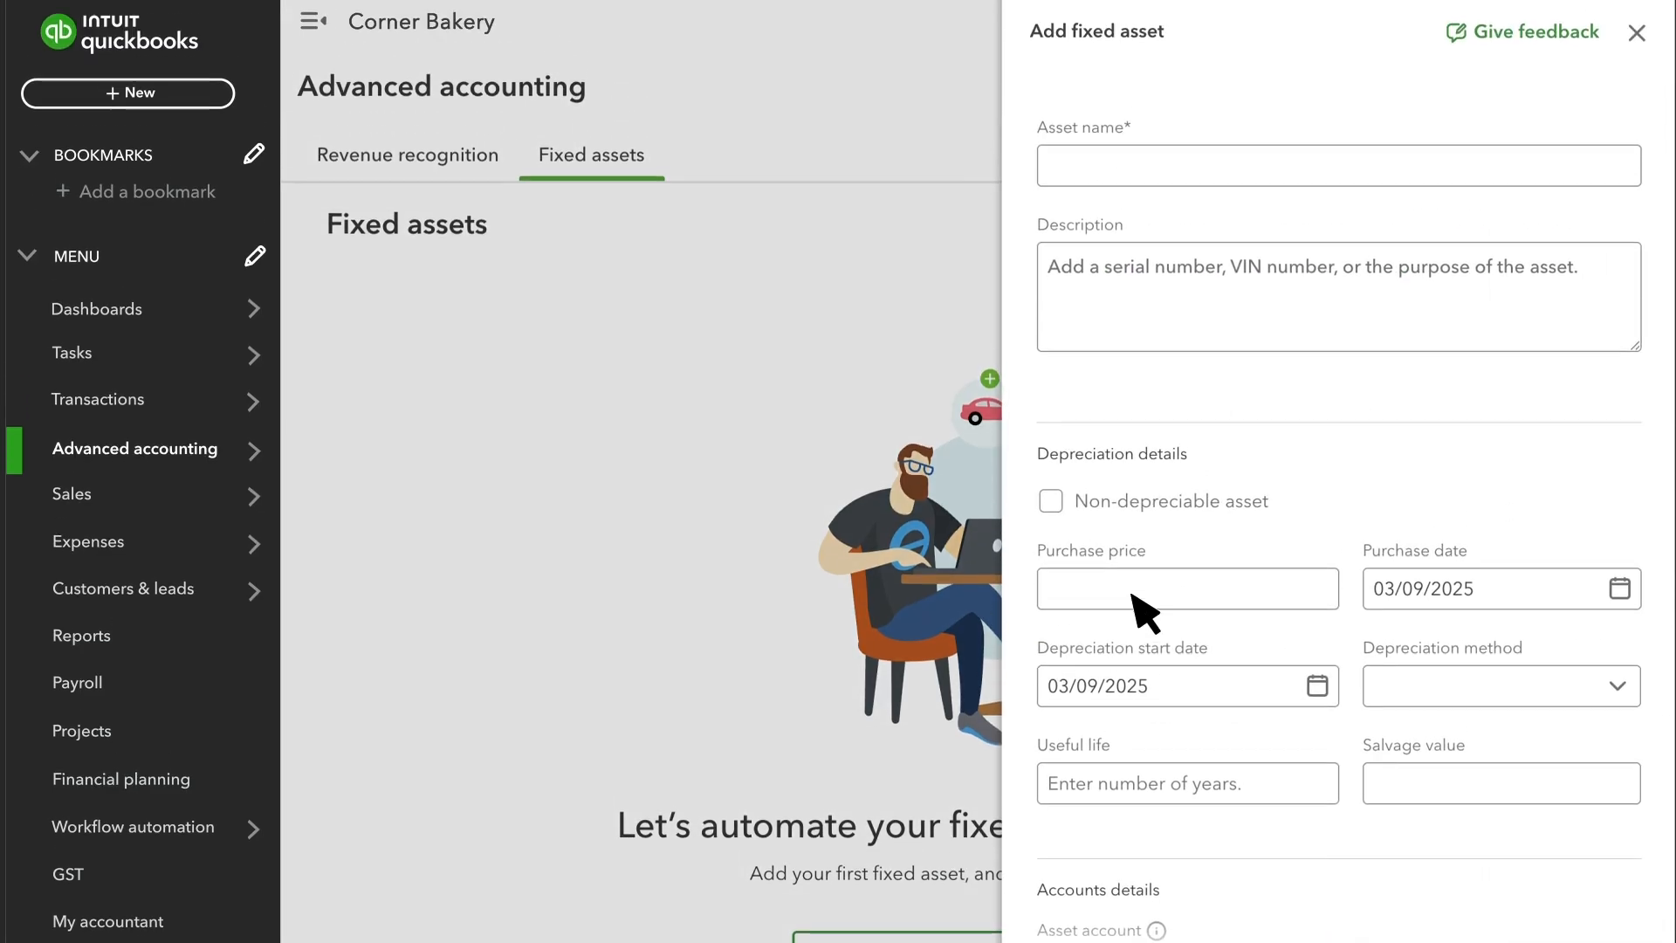
click(1170, 179)
text(Refrigerator)
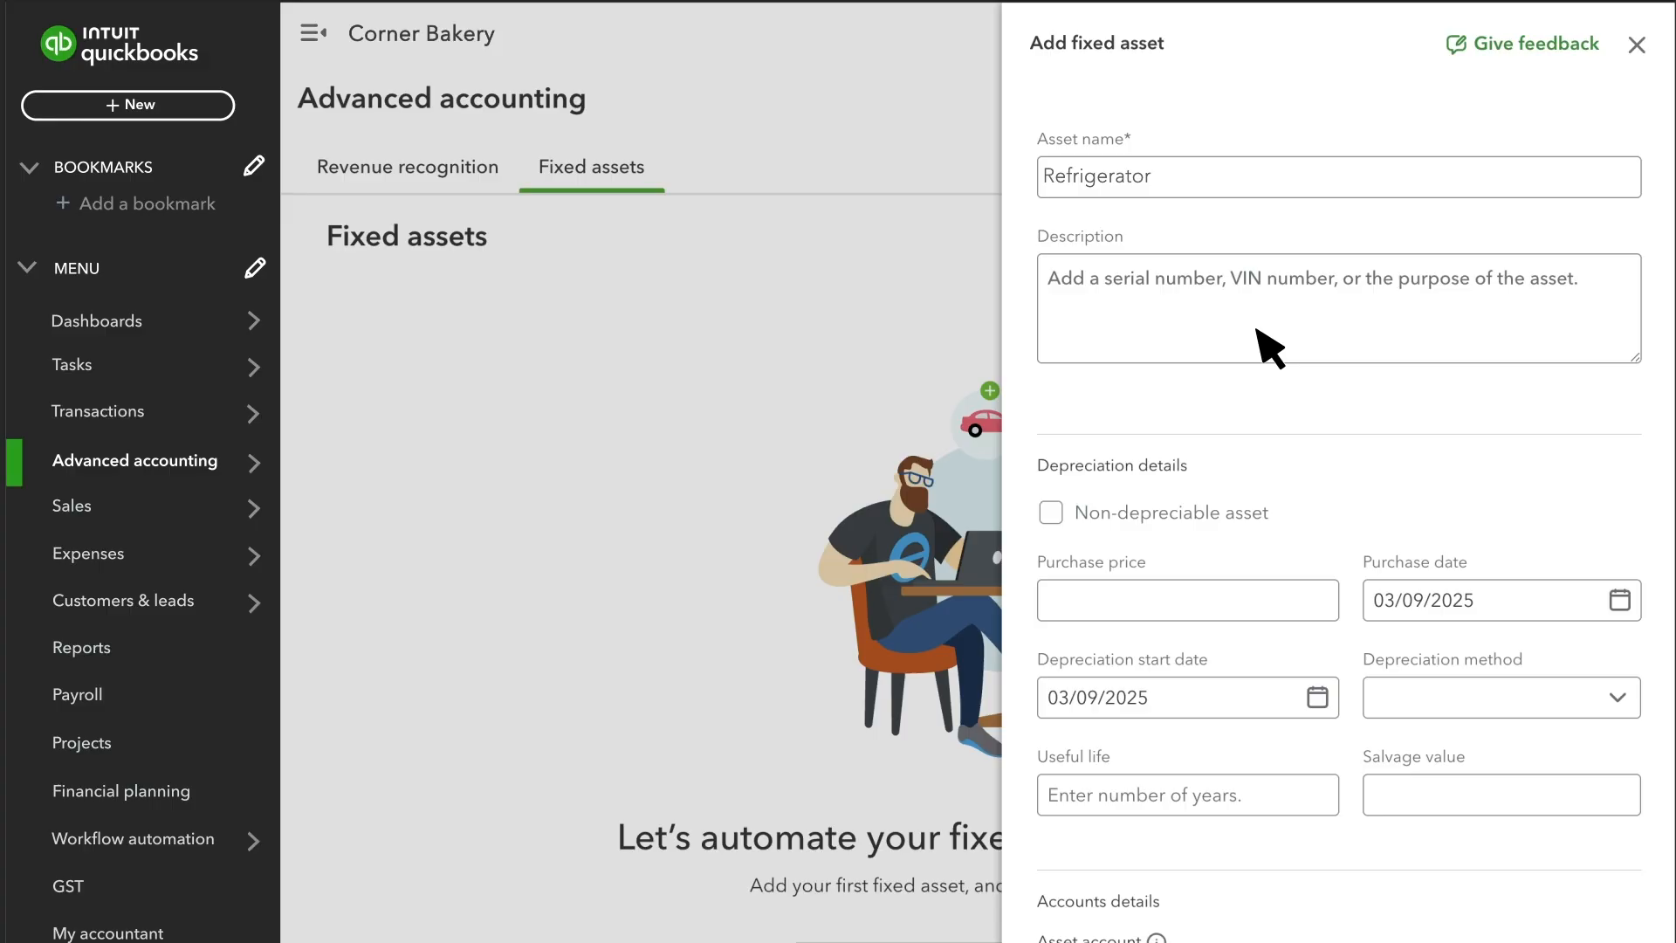
click(1121, 611)
text(1000)
click(1389, 611)
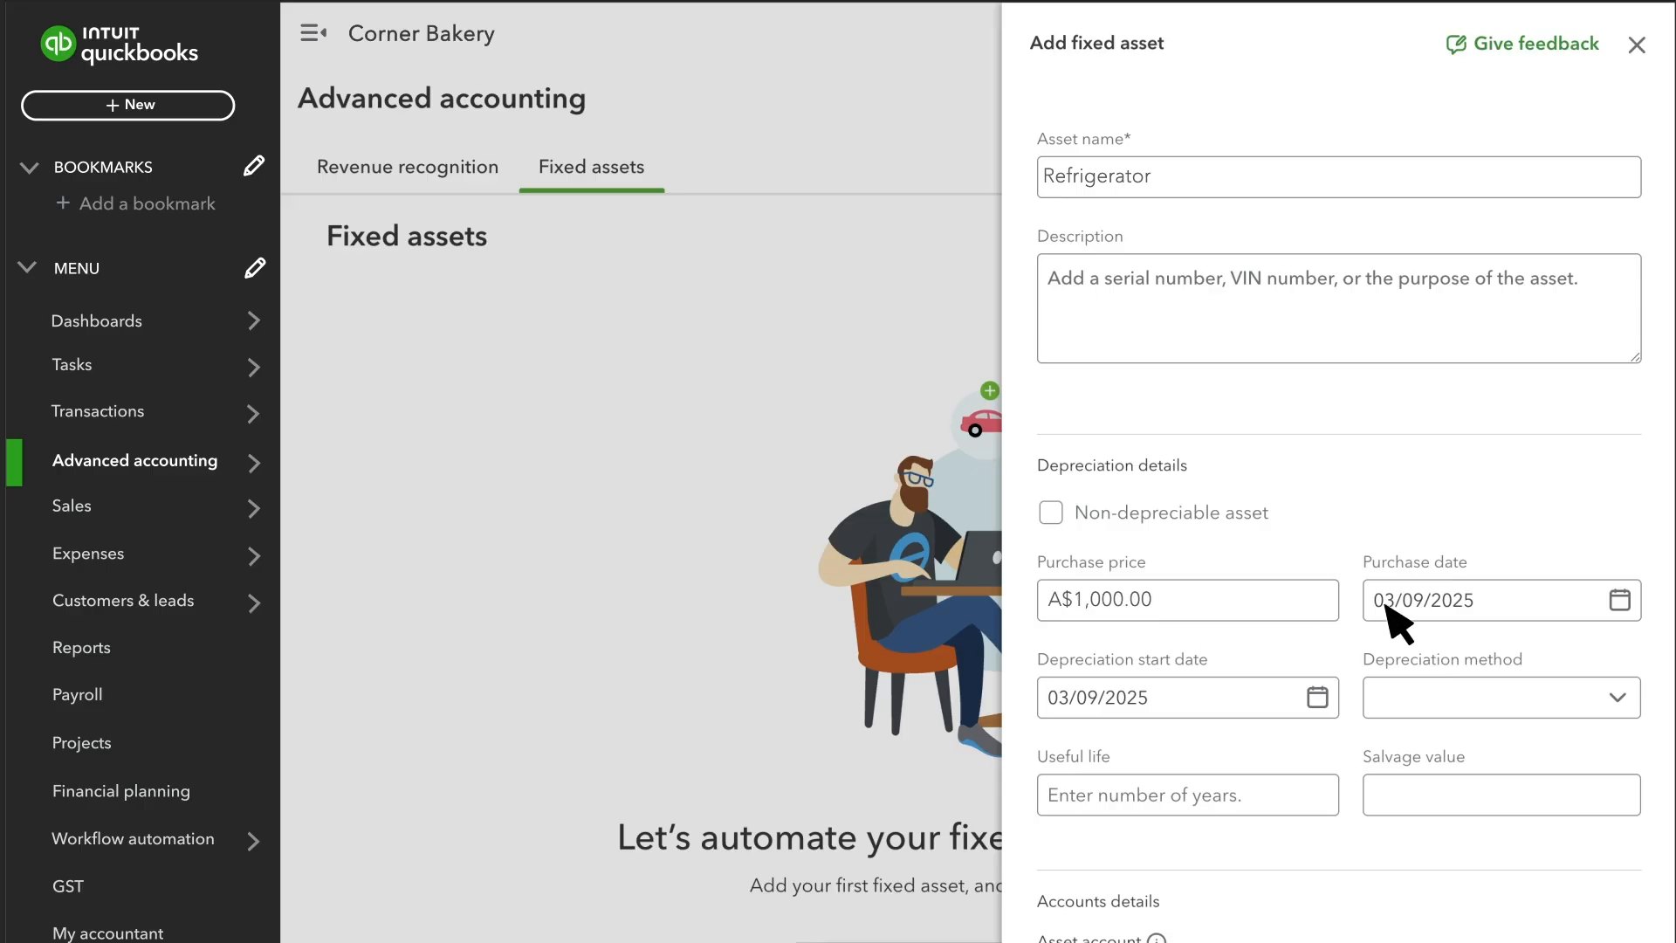
click(1620, 600)
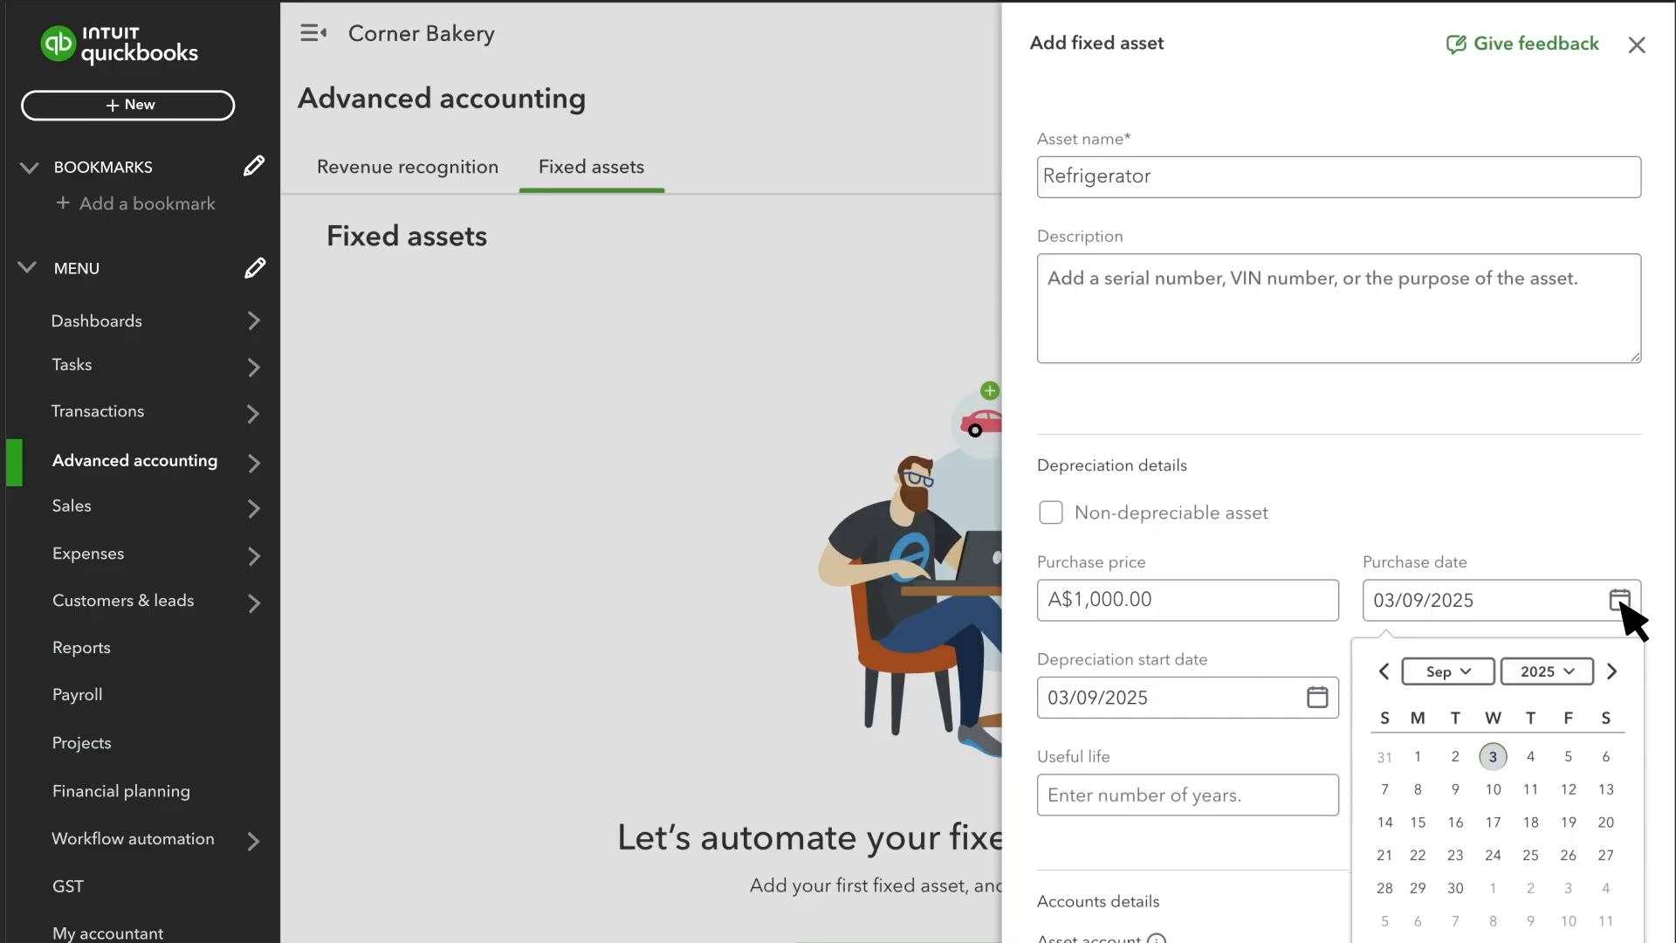
click(1620, 600)
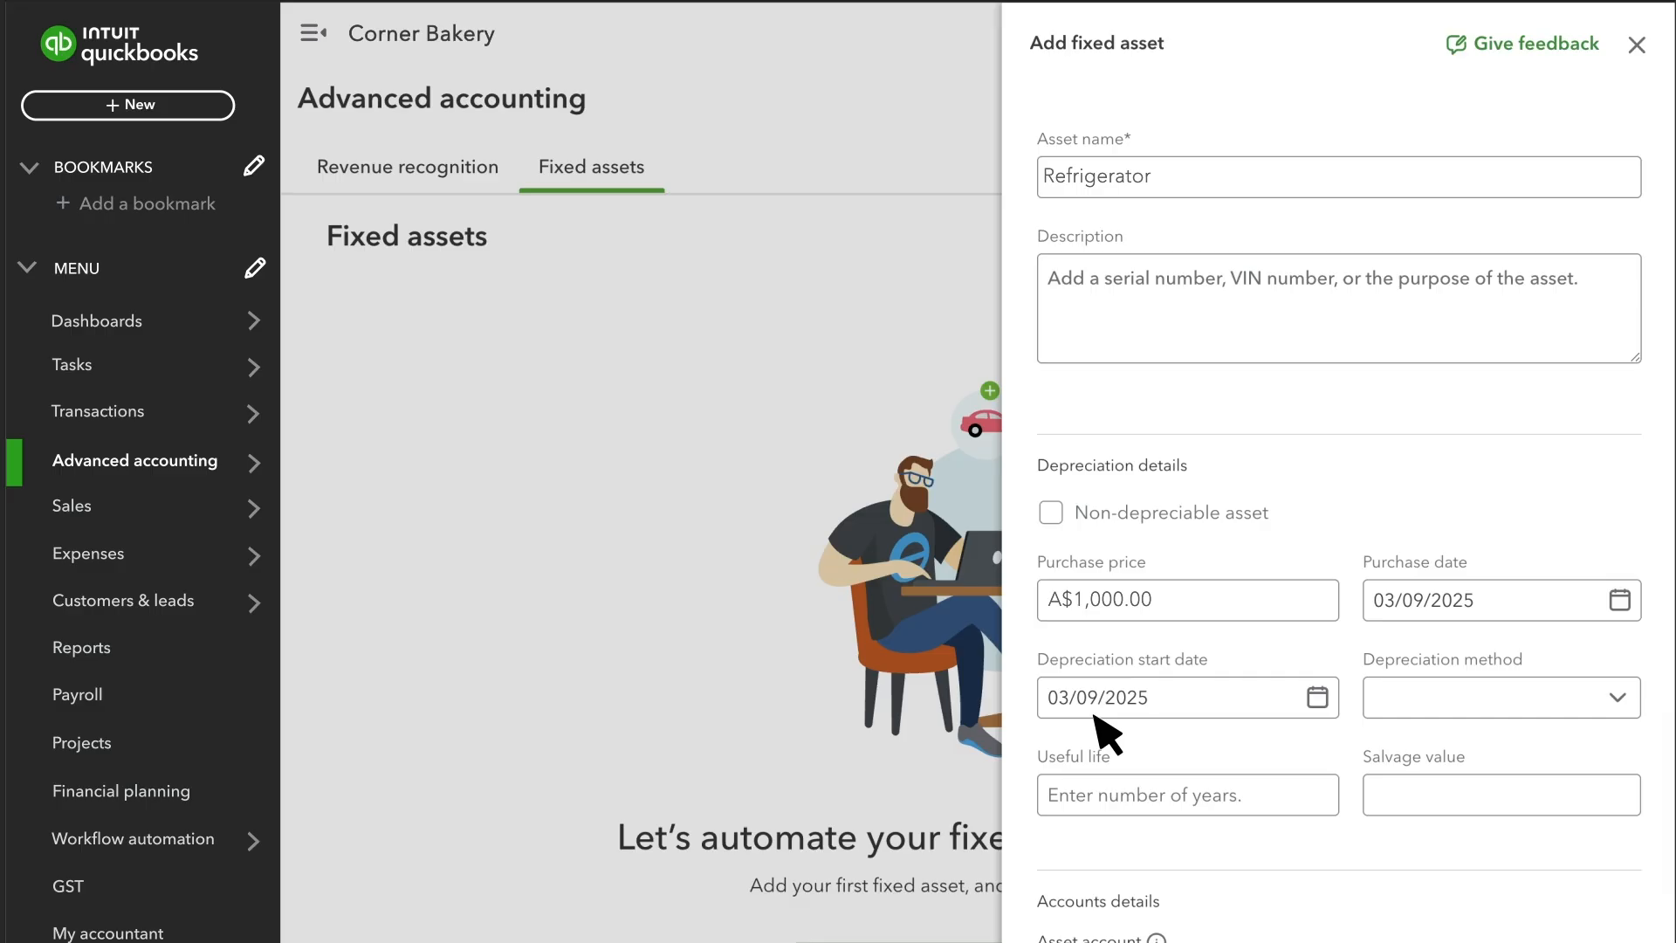
Step: Set the asset's depreciation method to Prime Cost (Straight Line), its useful life to 5 years and its salvage value to A$100.00
click(1617, 698)
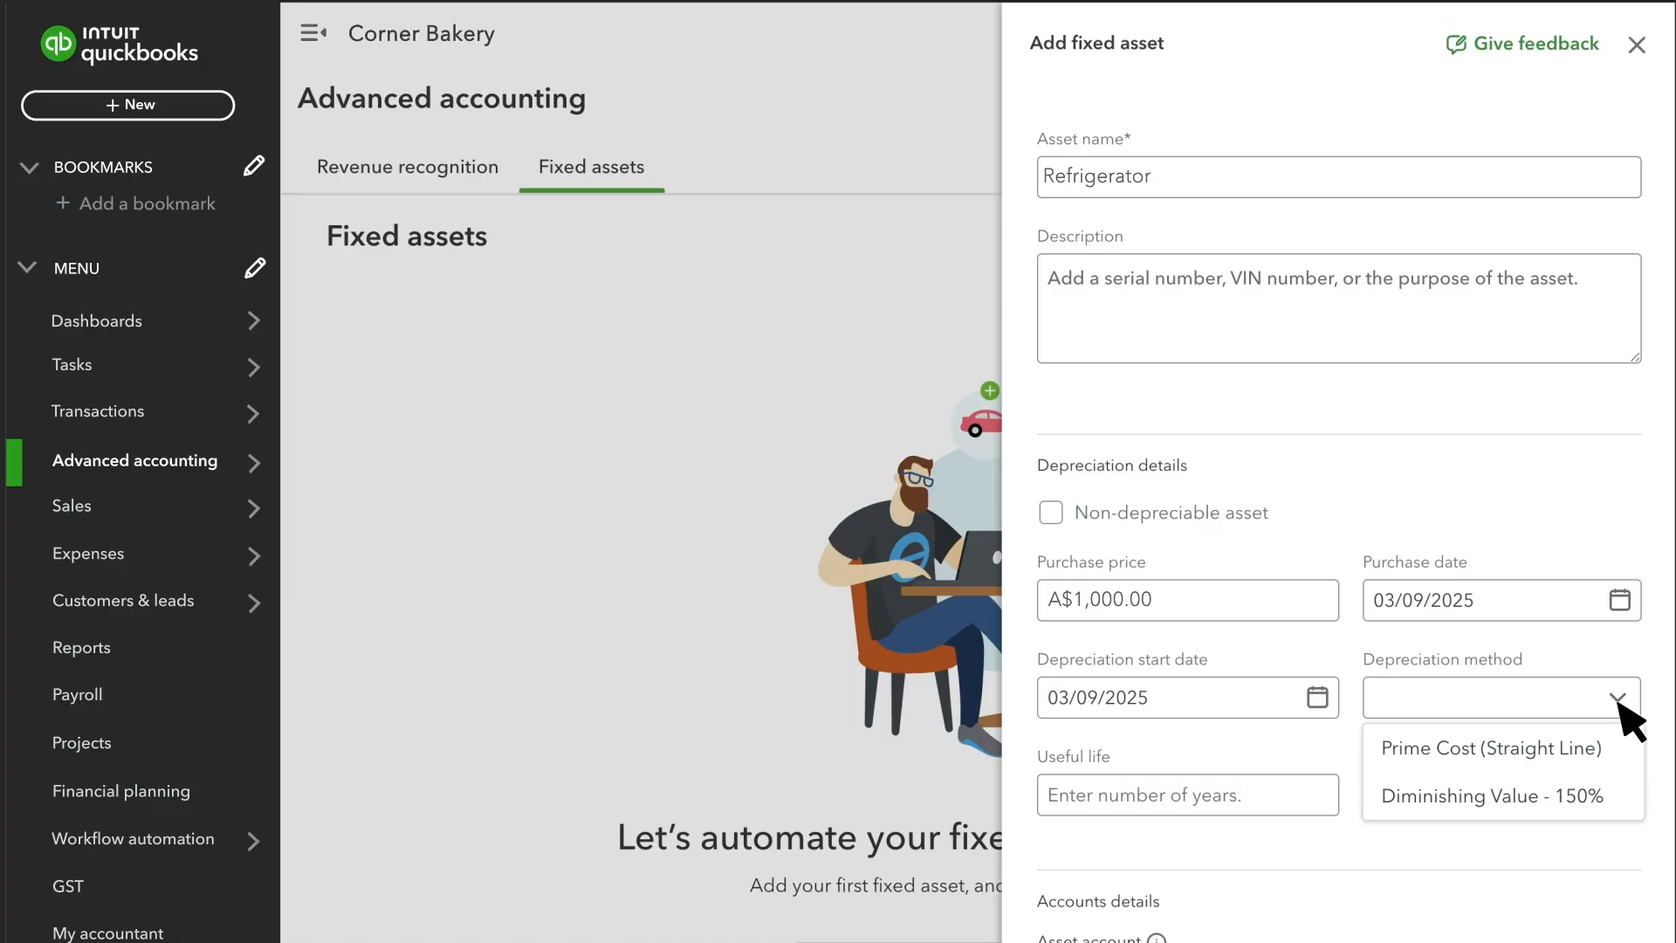
click(1602, 749)
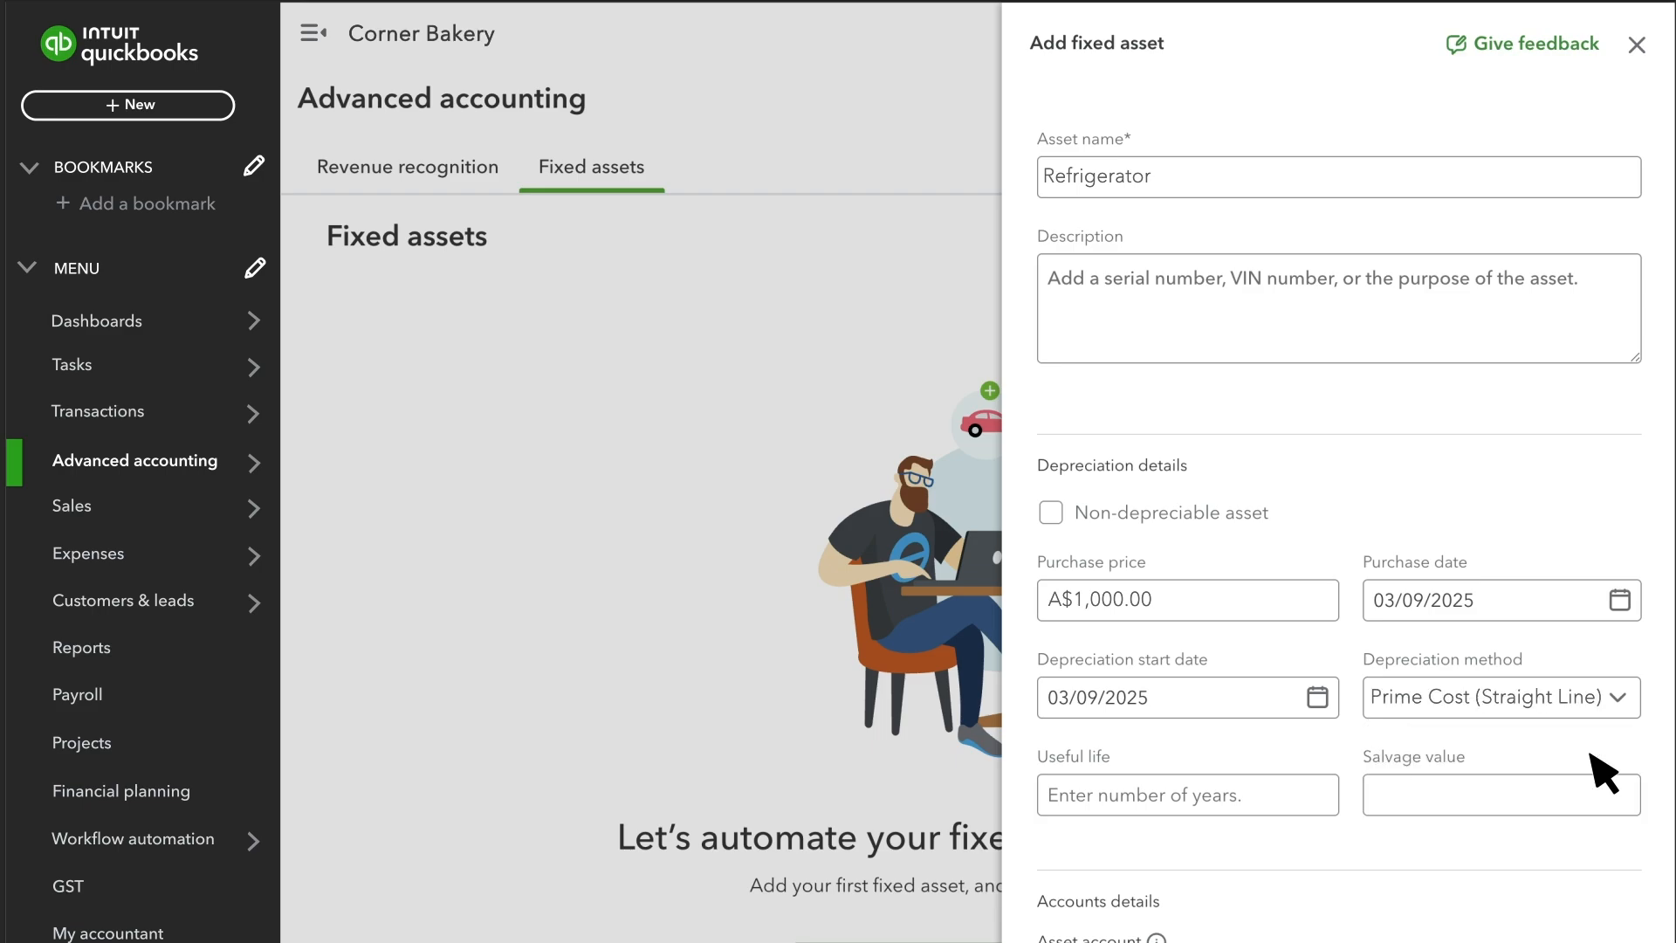
click(1131, 805)
text(5)
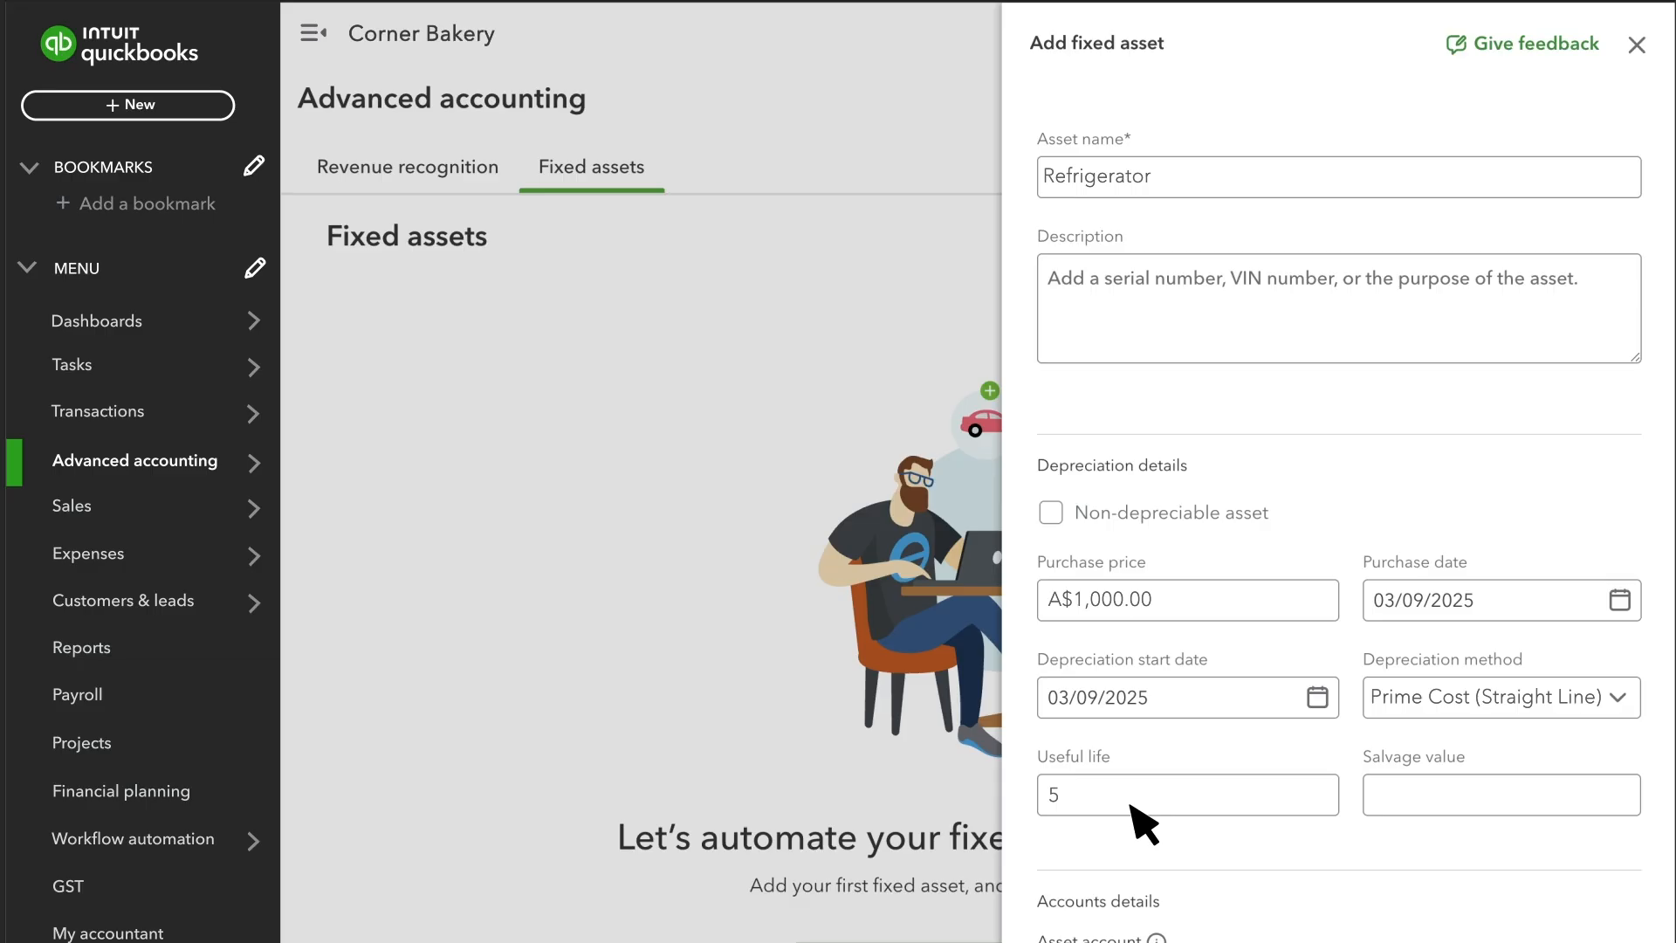
click(1520, 817)
text(100.00)
Step: Assign Other Fixed Asset as the asset and accumulated depreciation accounts and Other Expenses as the depreciation expense account, and save the asset
scroll(1510, 802, down, 5)
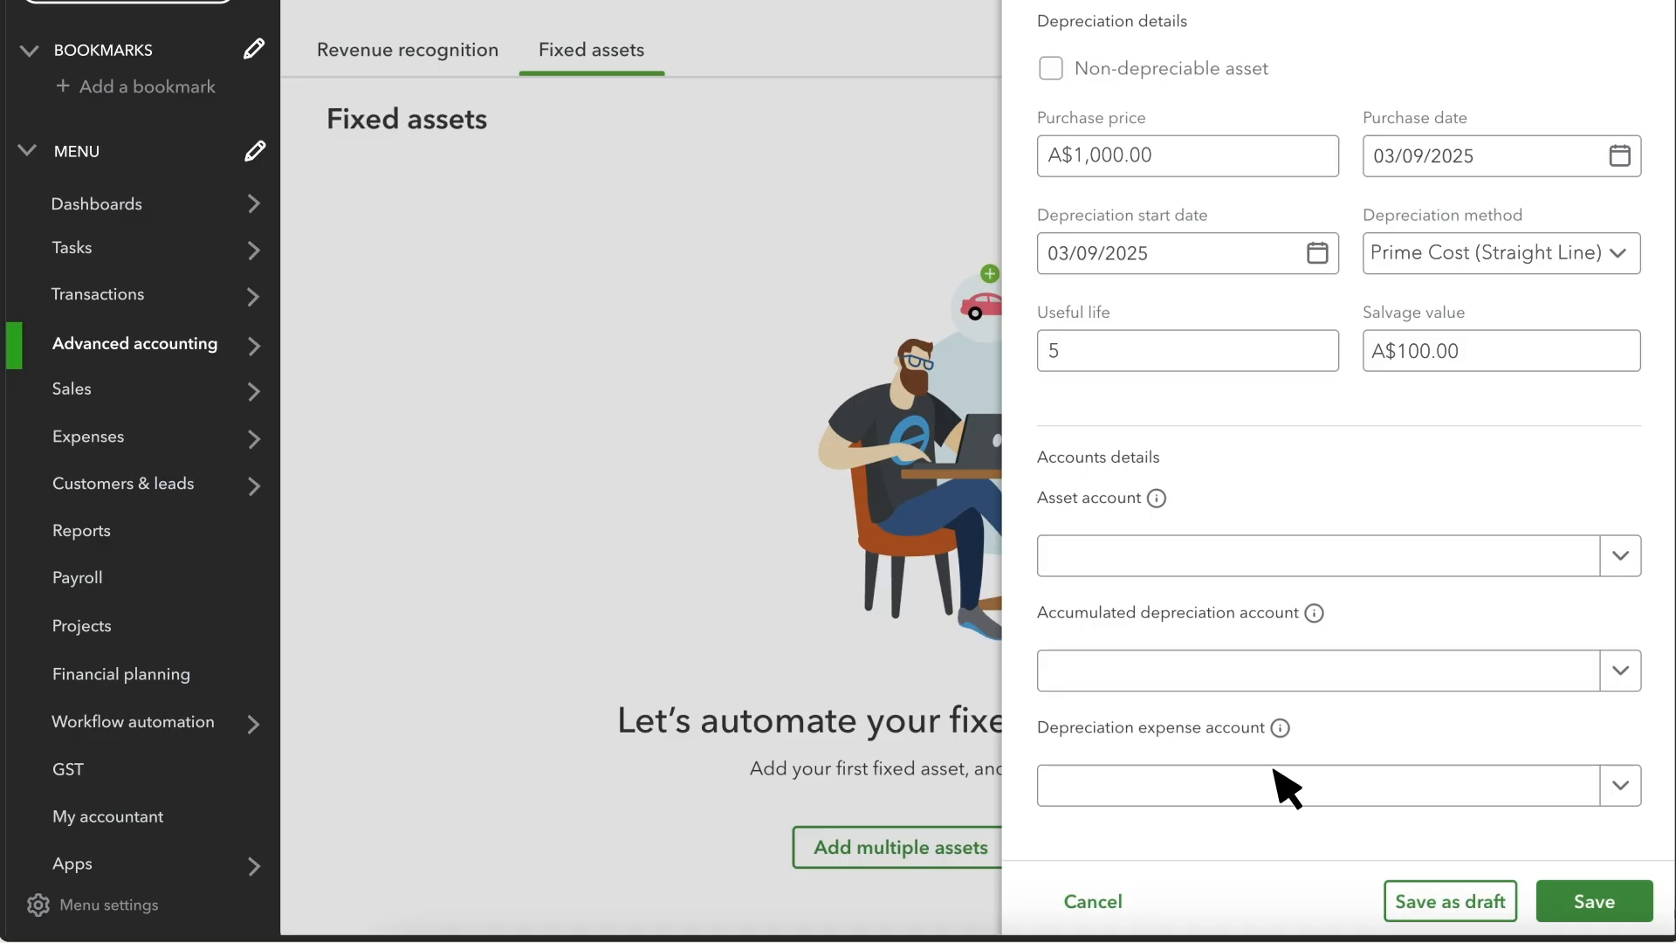
click(1621, 557)
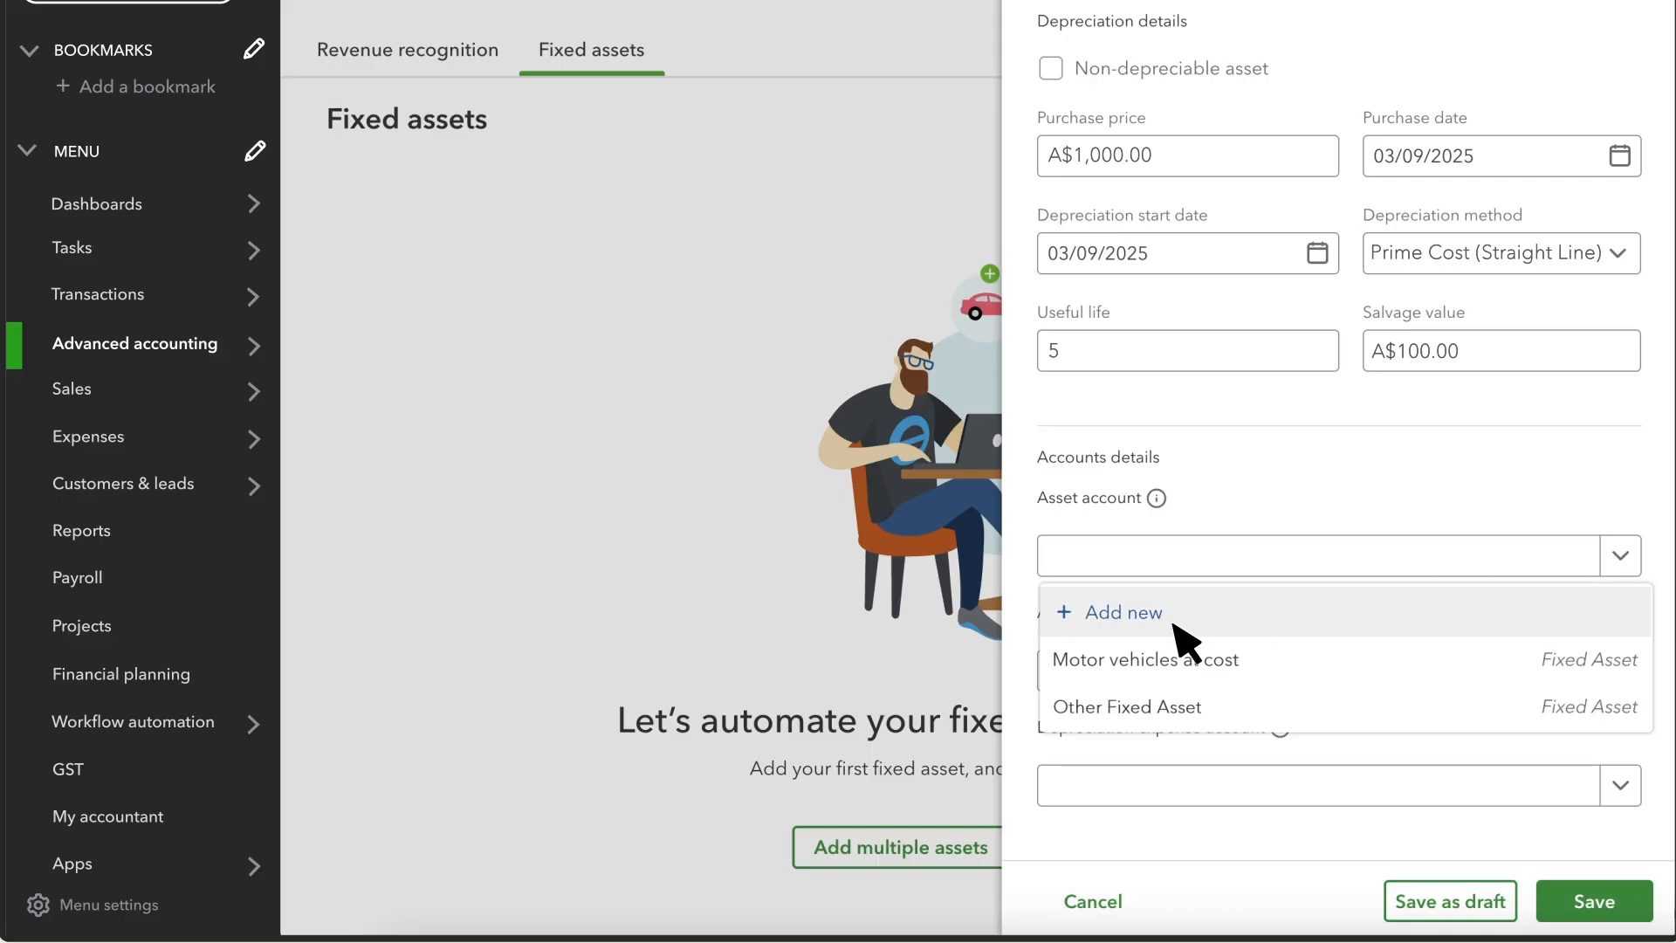
click(1184, 709)
click(1623, 674)
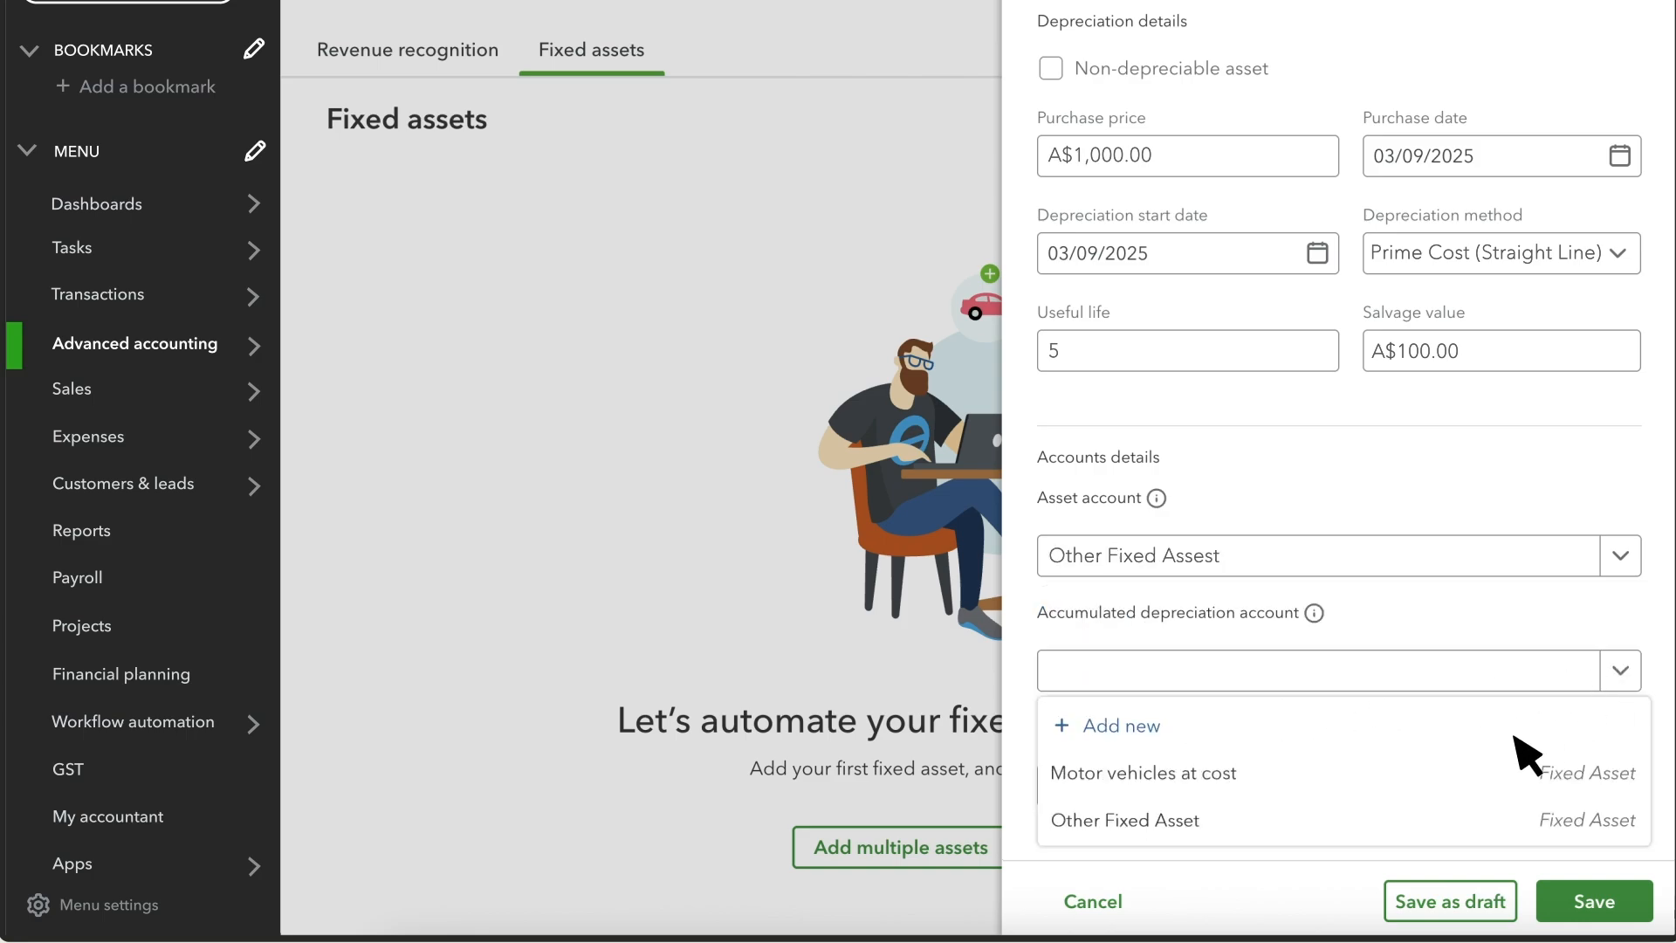
click(1388, 820)
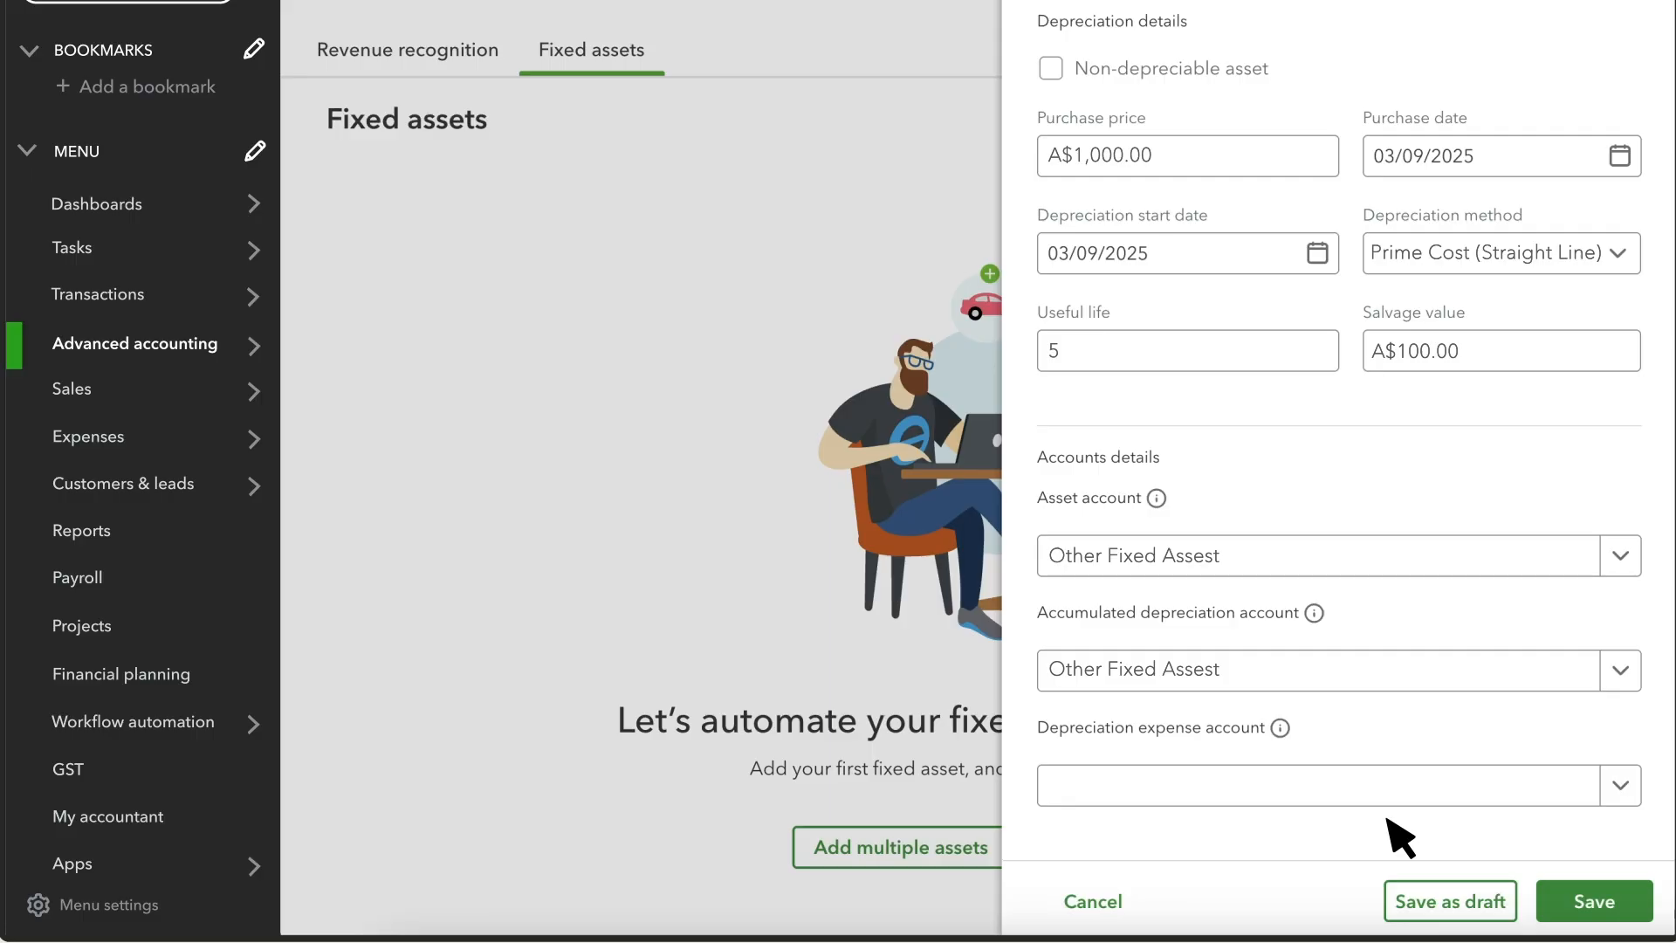
click(1621, 785)
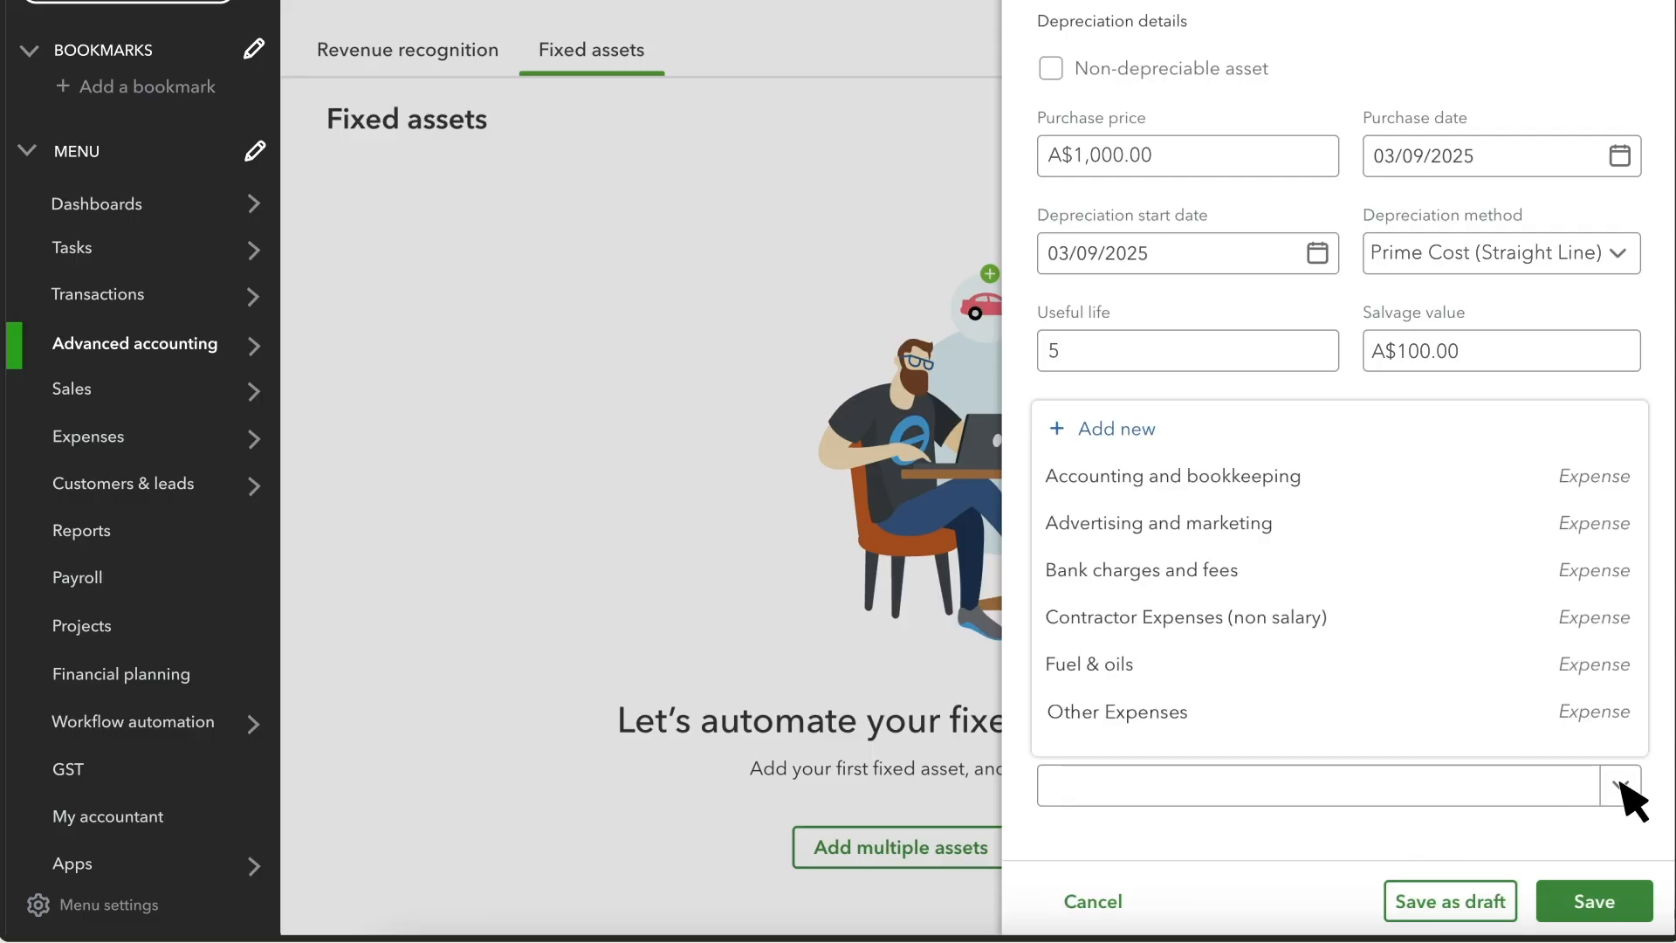
click(1214, 709)
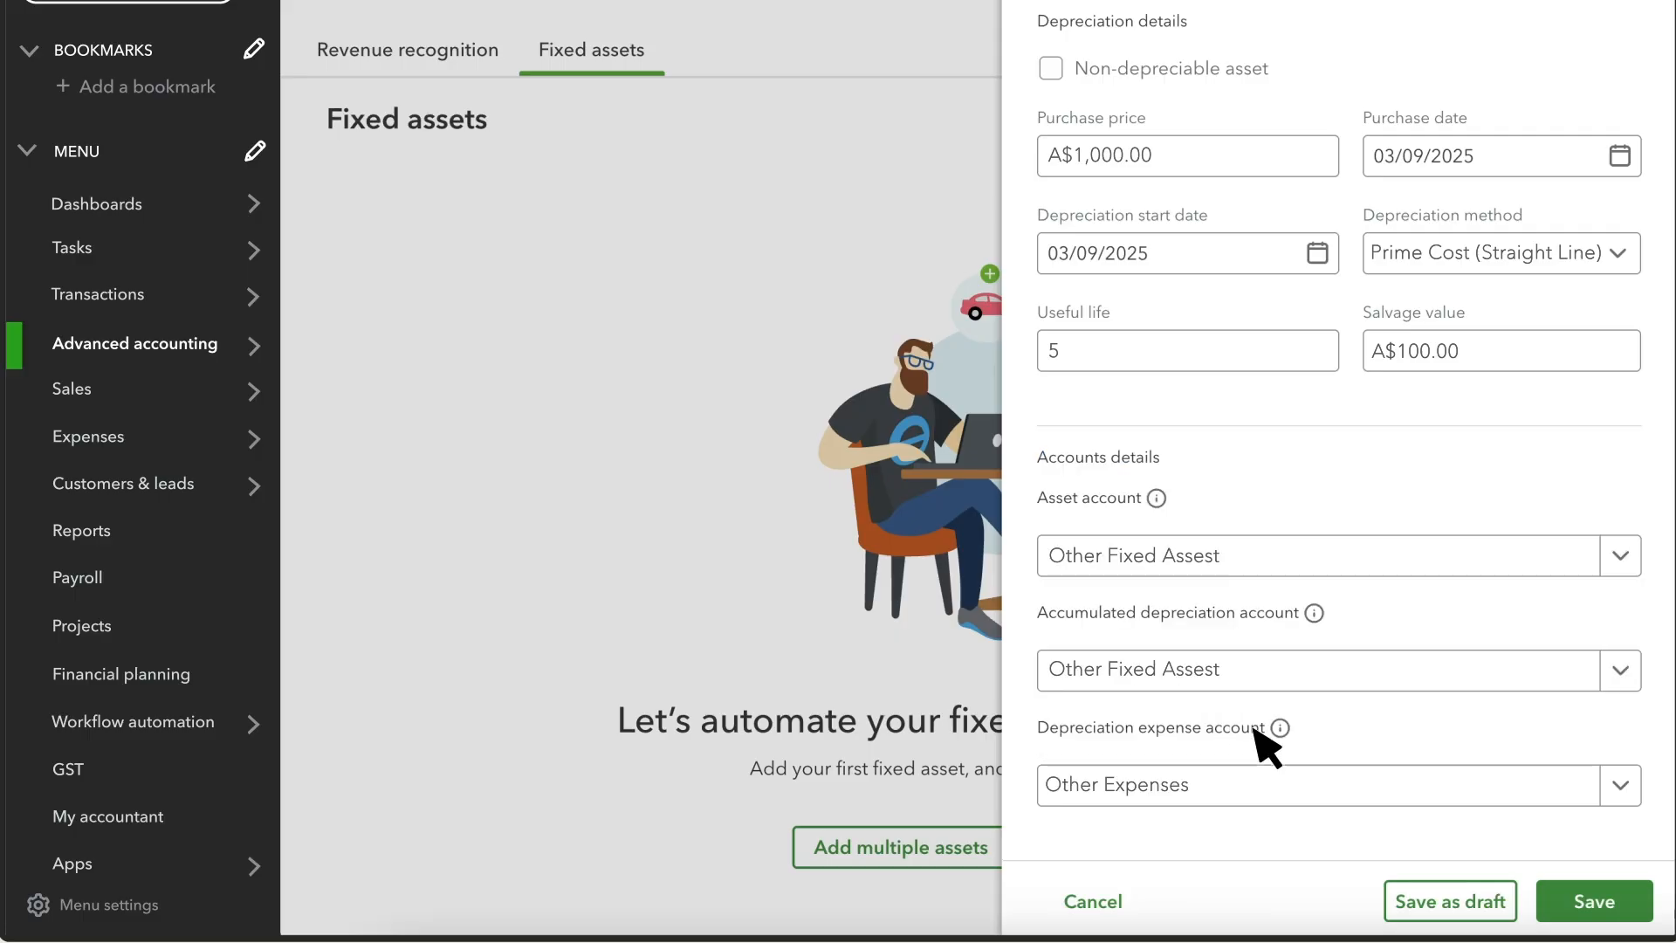
click(1608, 911)
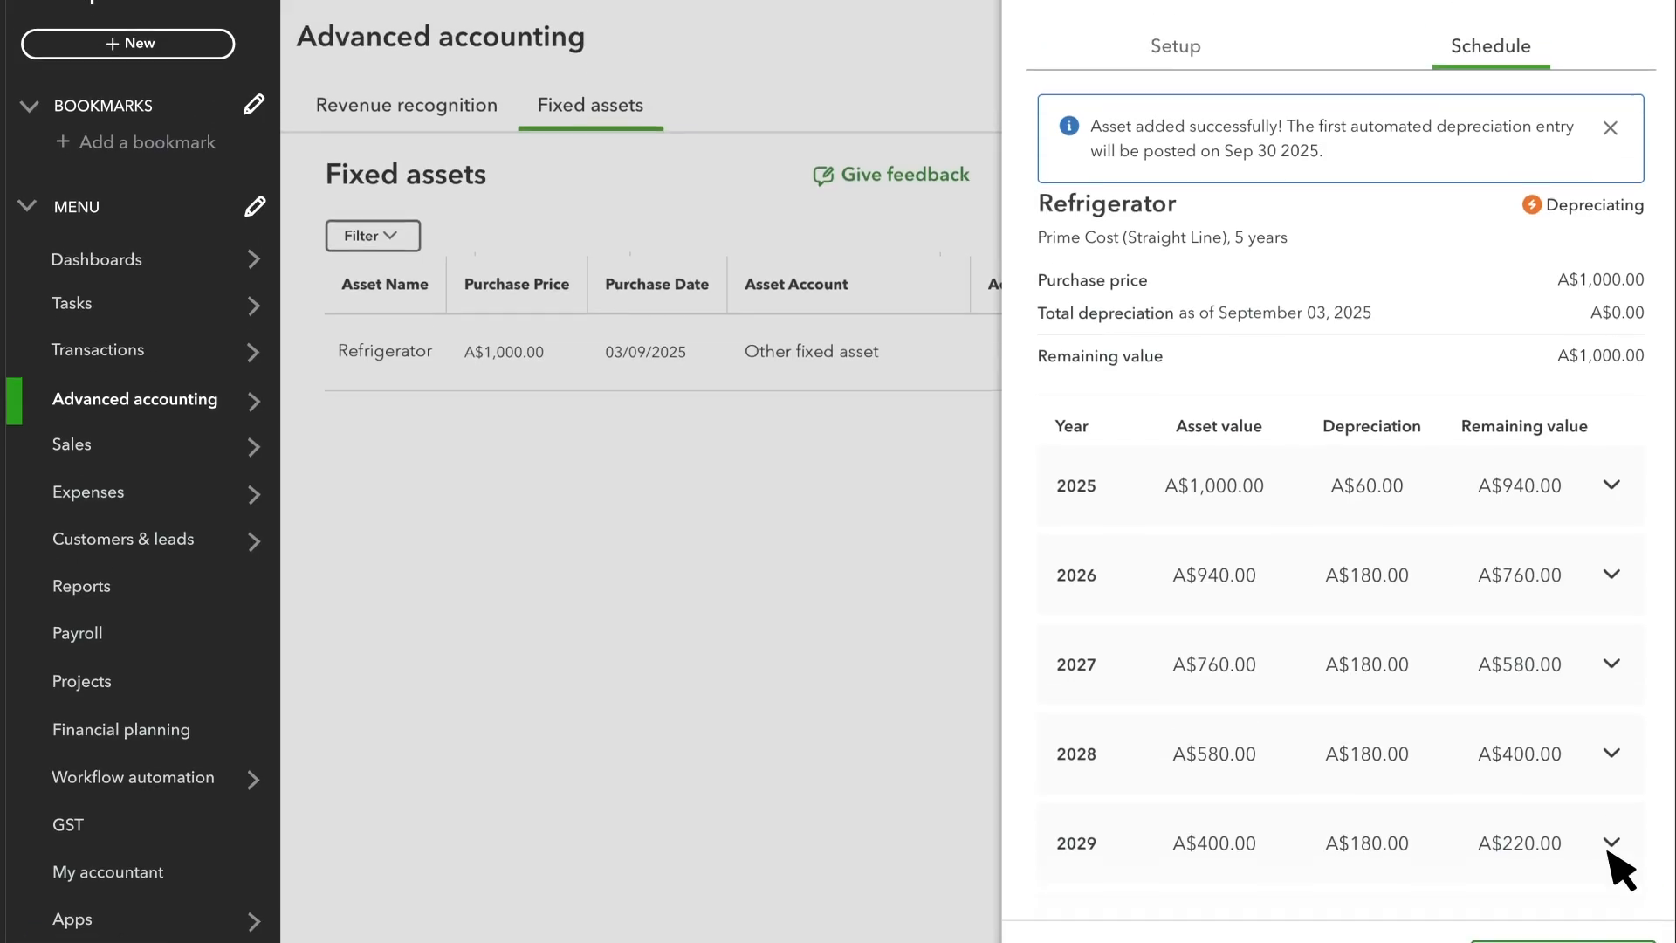
Step: Examine the Refrigerator's 2025 monthly depreciation schedule, its setup details and the actions available for it in the asset list
click(1611, 430)
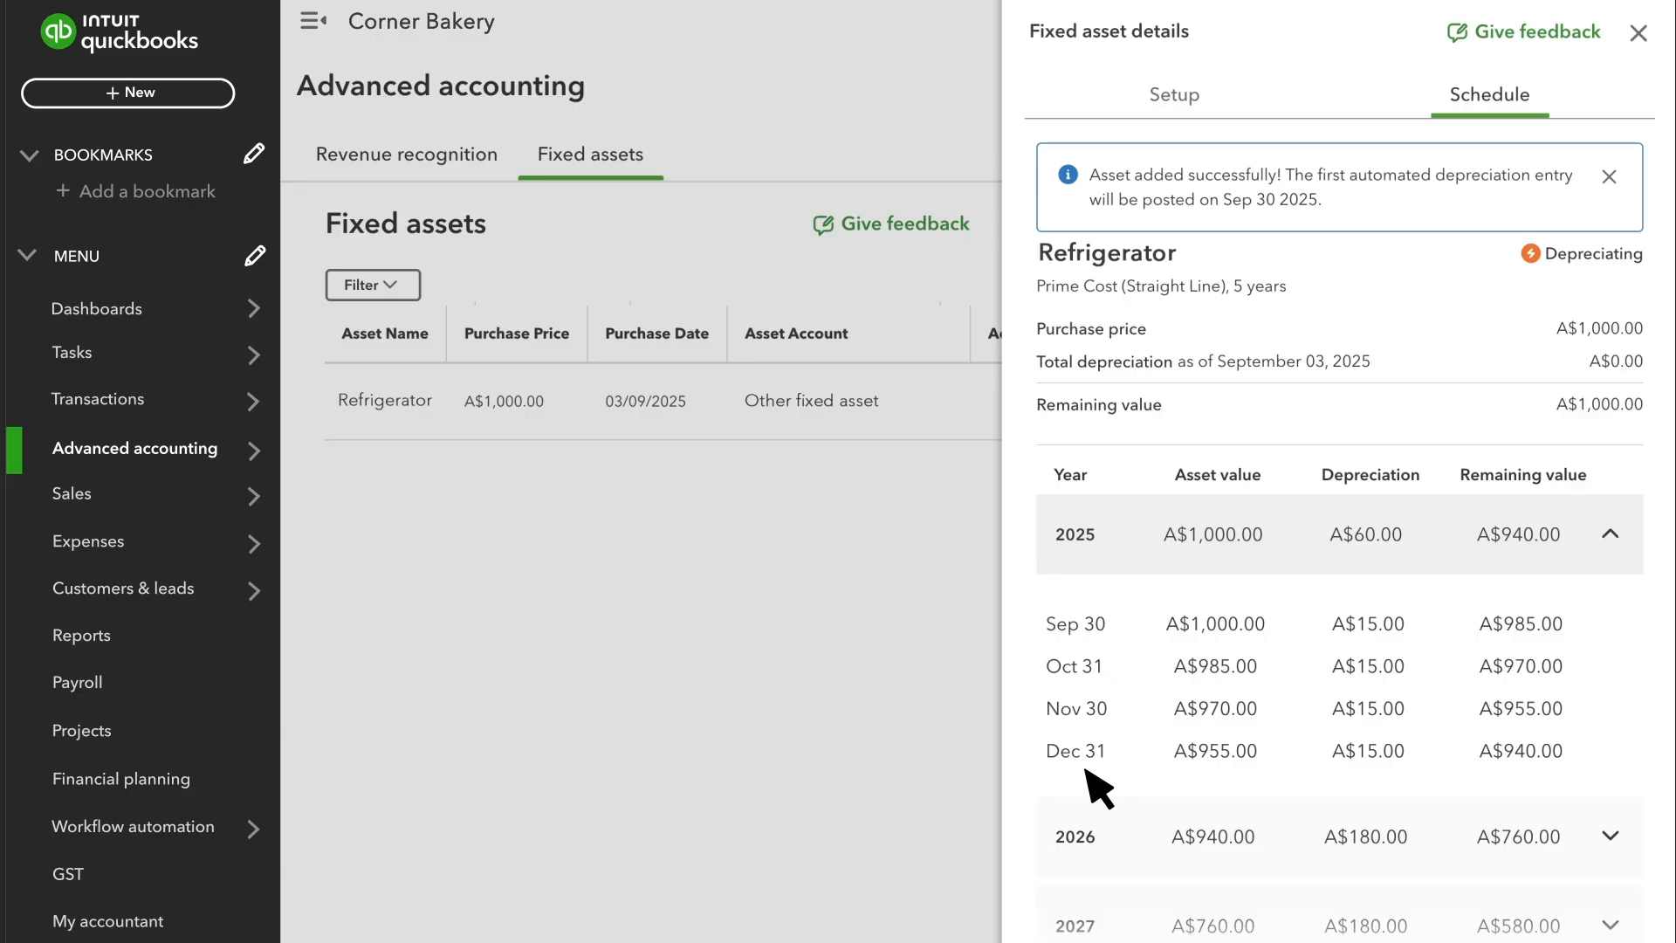
click(1171, 98)
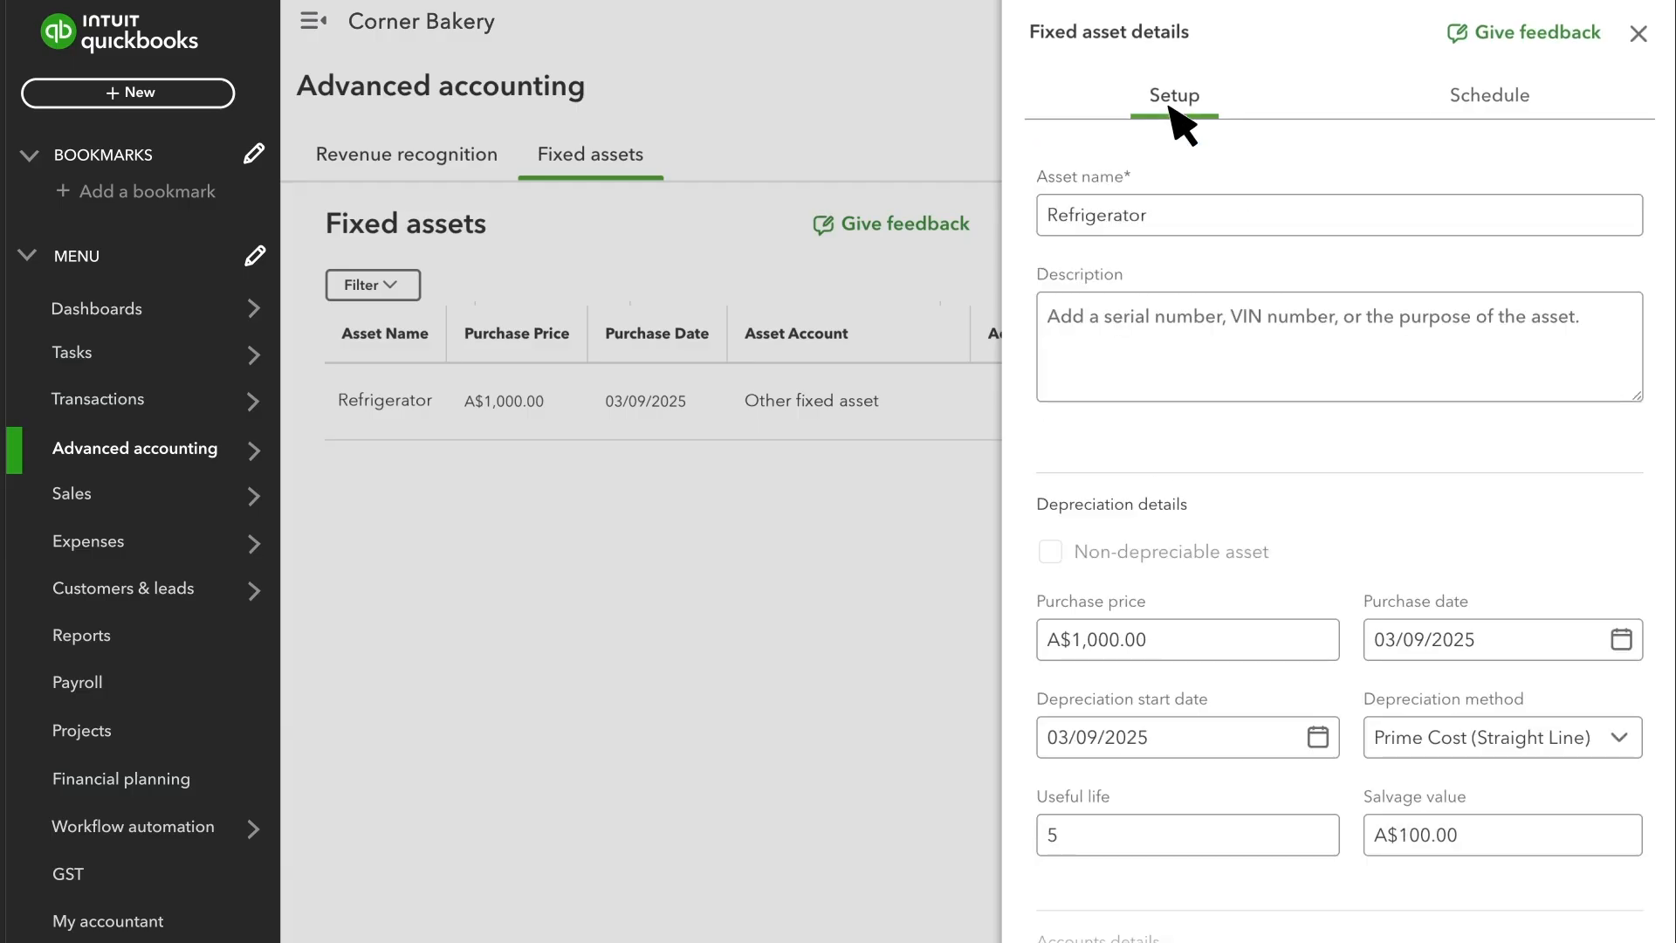
click(1639, 35)
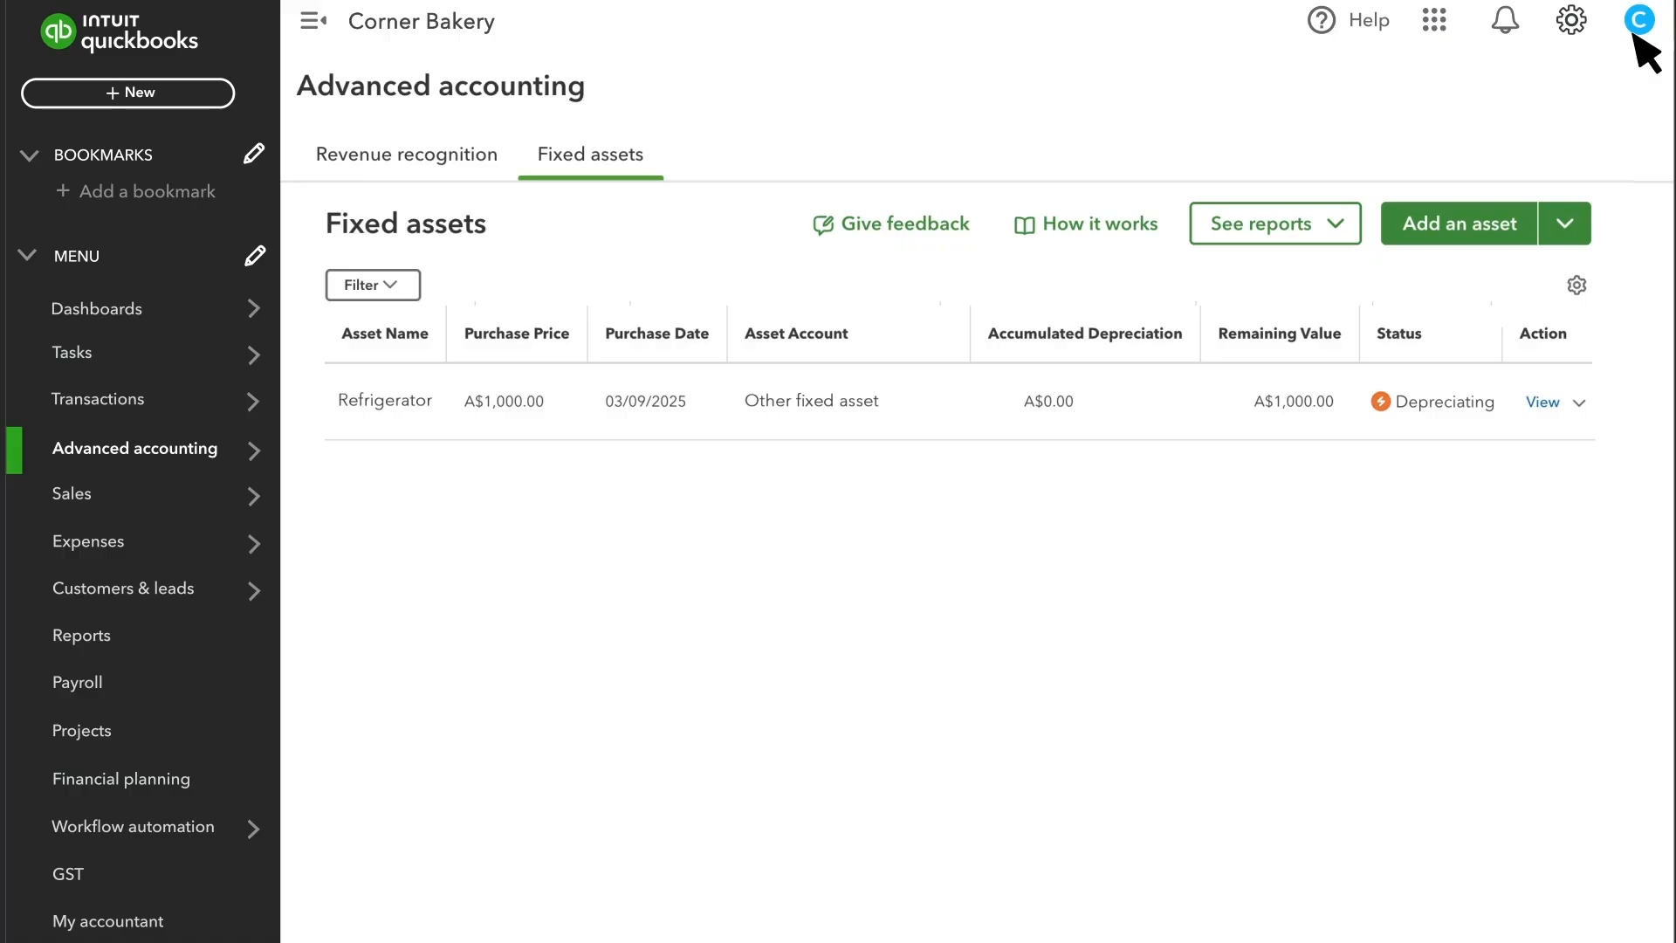
click(1578, 404)
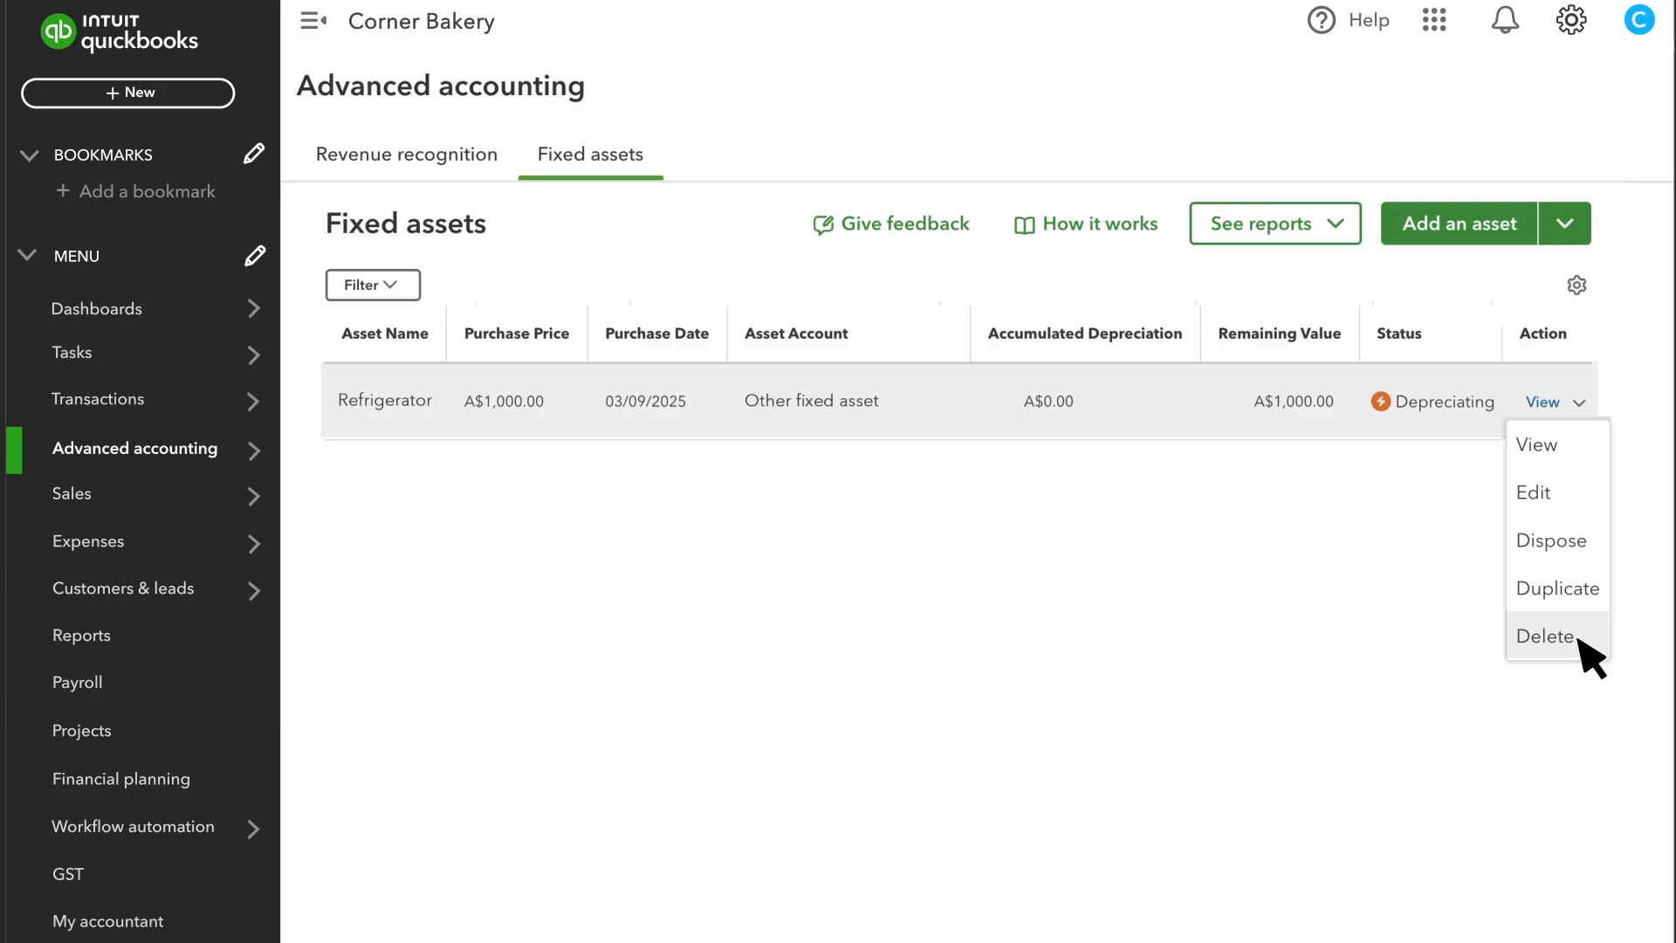
Step: Open the grid for adding multiple assets and place the Salvage value column before Purchase price
click(1564, 225)
click(1564, 225)
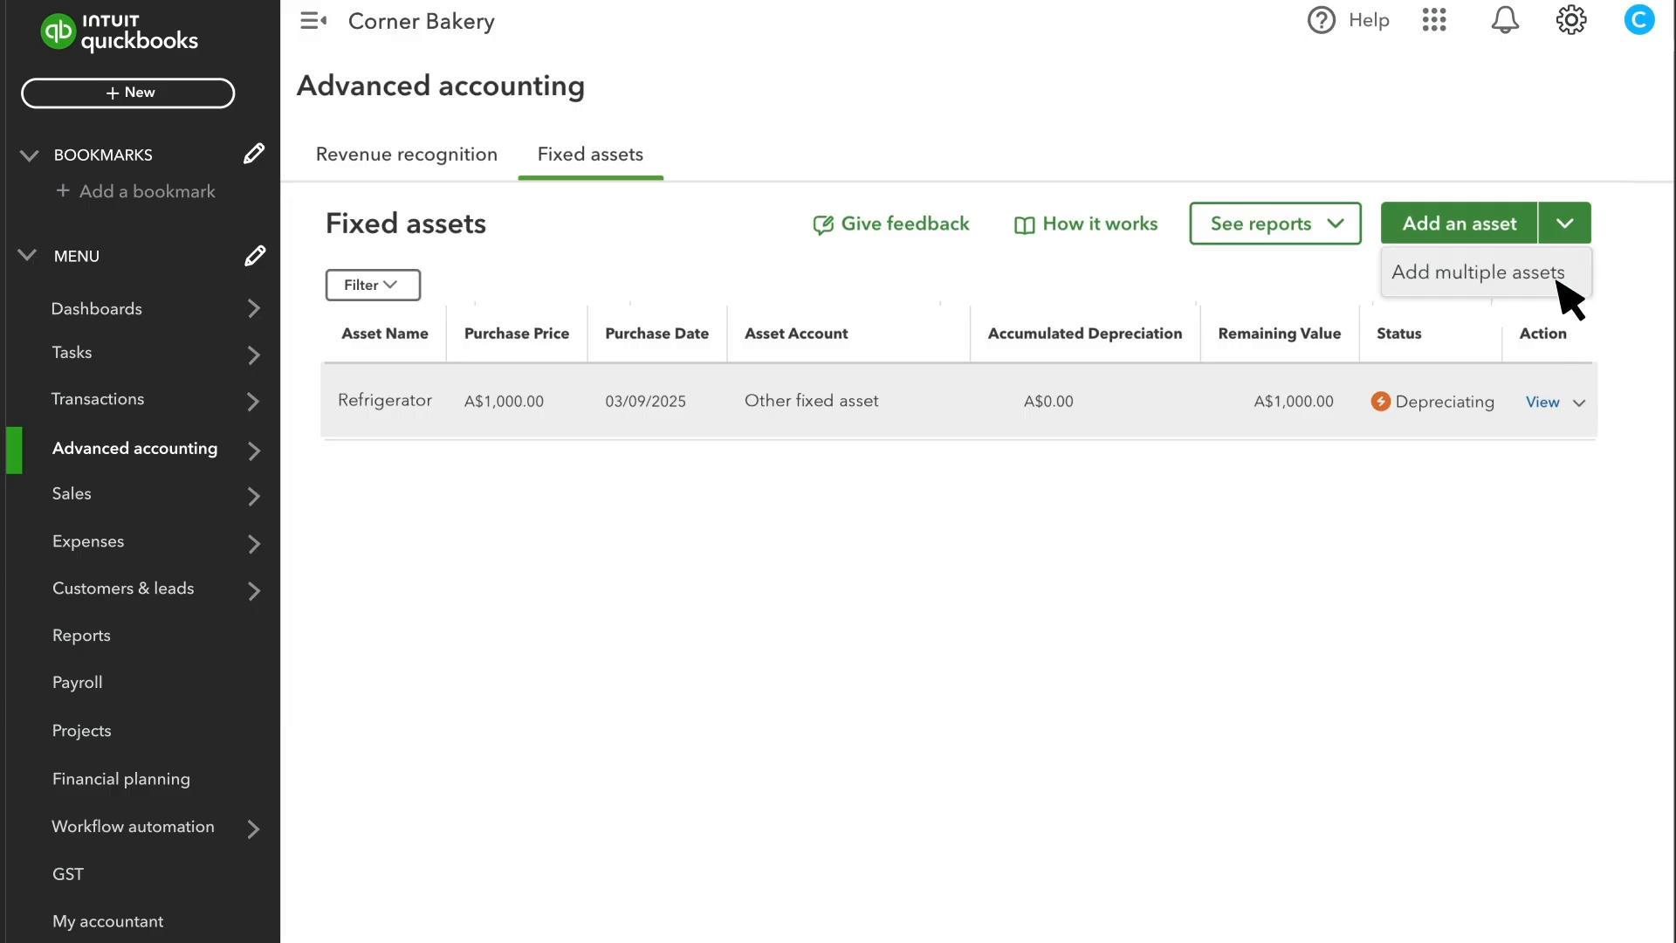
click(1502, 273)
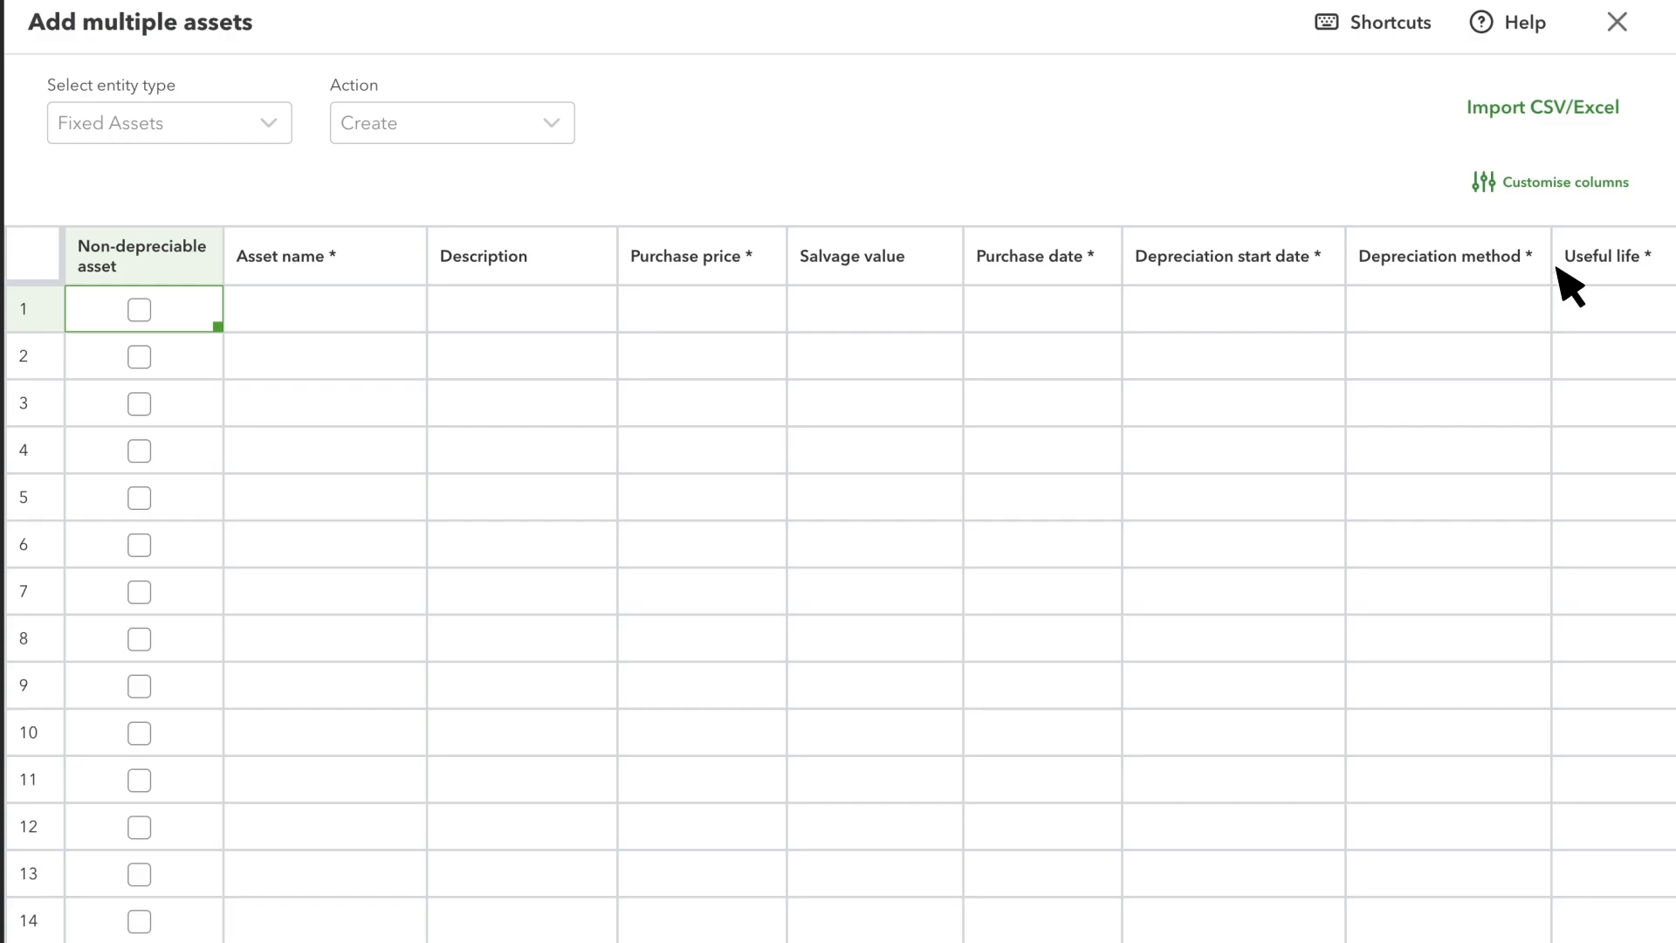
click(1560, 185)
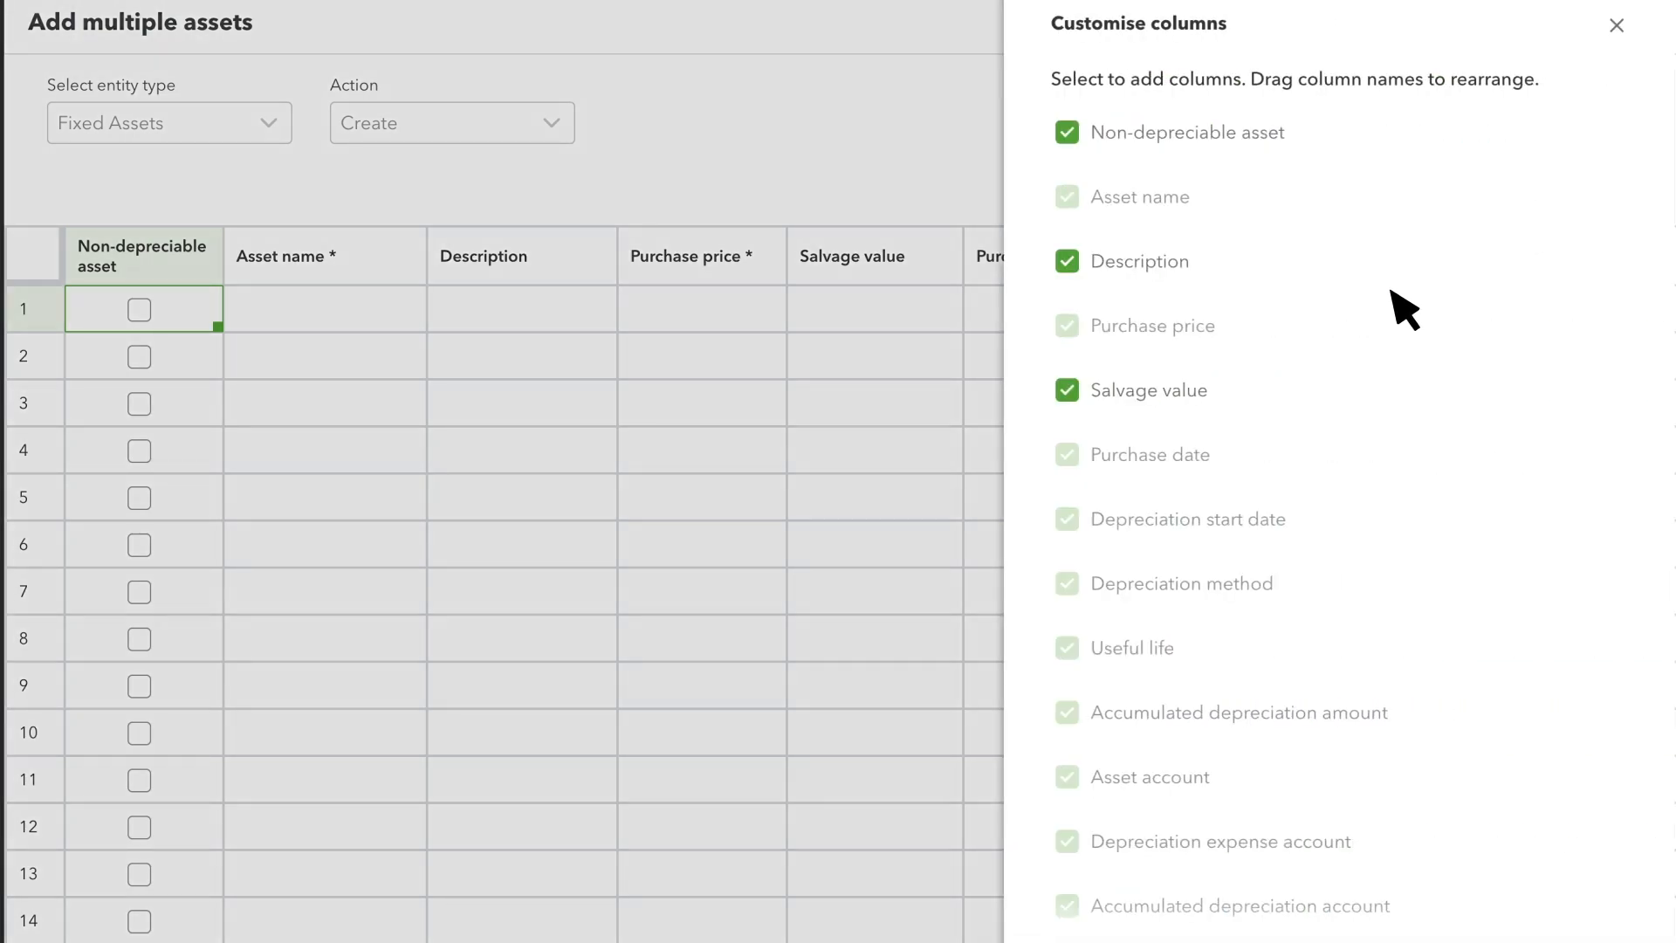
drag(1254, 403, 1253, 266)
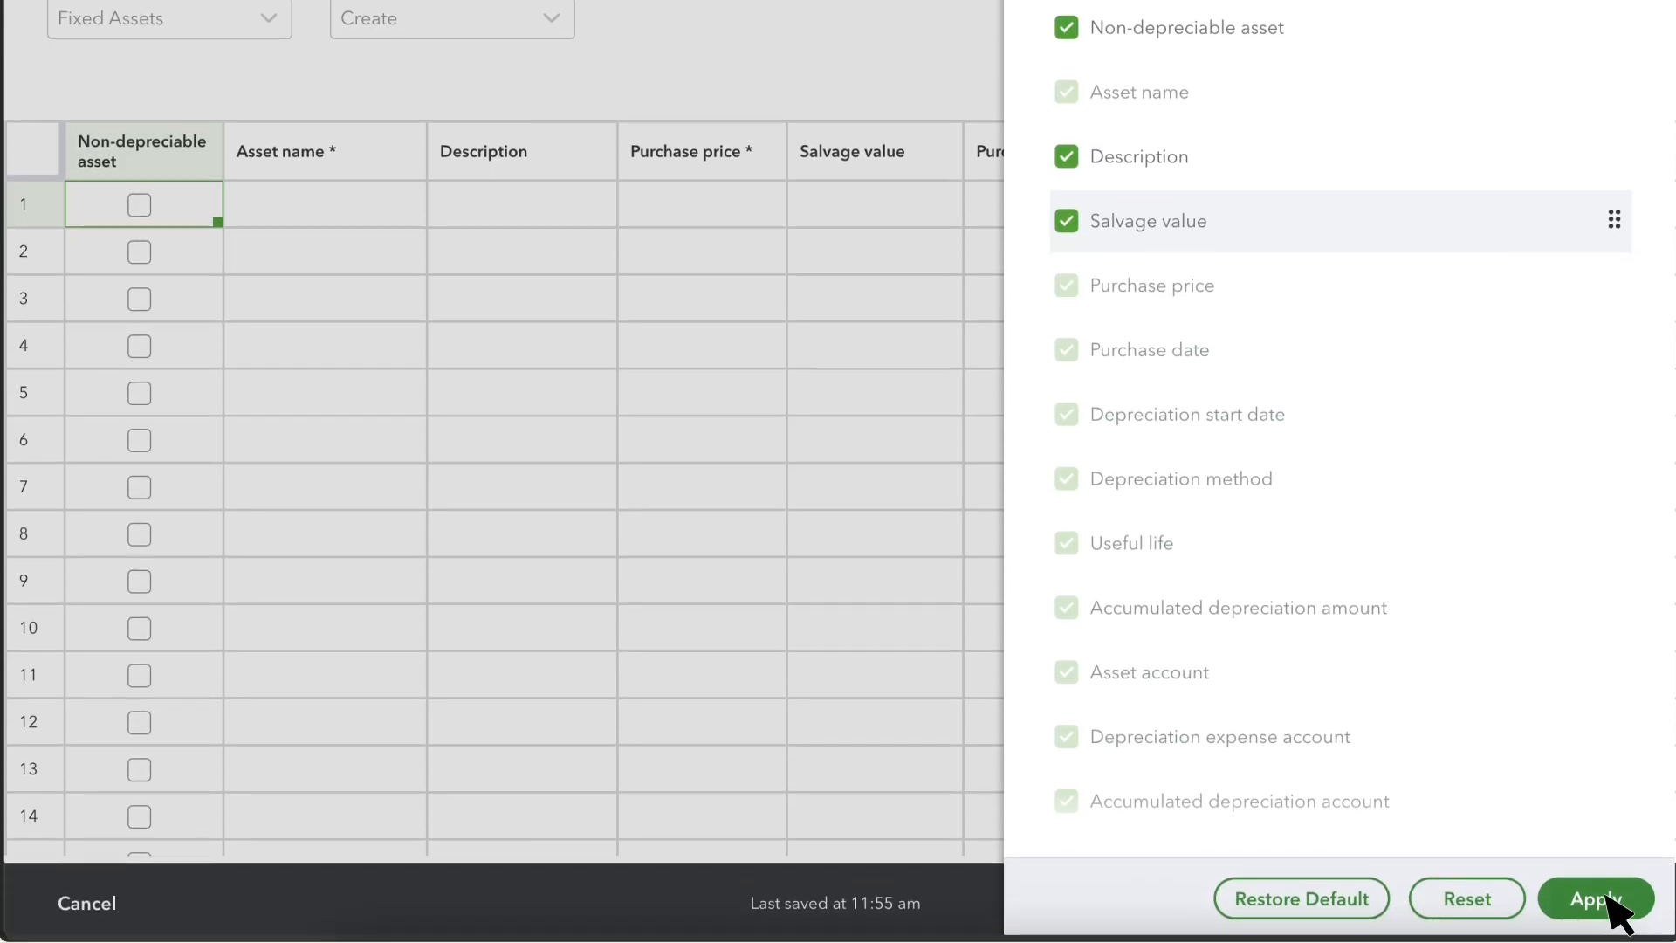
click(1609, 899)
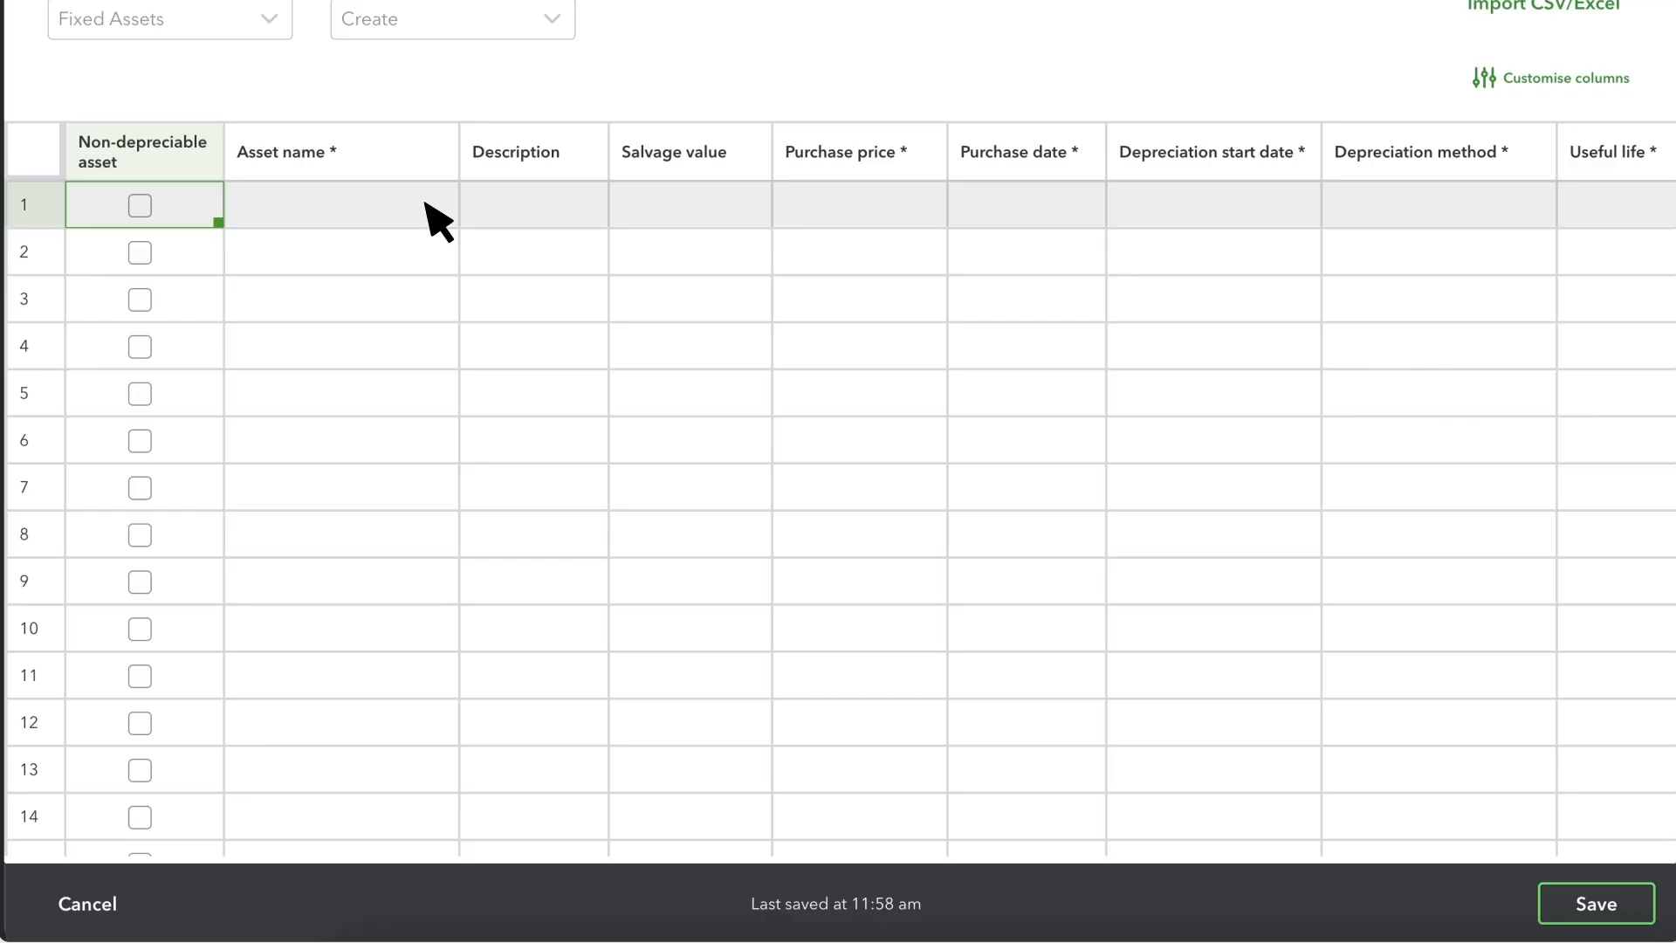
Step: Add Office Furniture (salvage 5000, purchase 4000, 10 years), Computers (3500, 2000, 5) and Truck (4100, 3000, 5), all Prime Cost (Straight Line) from 01/09/2025, and save
text(Office Furniture		5000	4000		01/09/2025	Prime Cost (Straight Line)	10 	Computers		3500	2000		01/09/2025	Prime Cost (Straight Line)	05 	Truck		4100	3000		01/09/2025	Prime Cost (Straight Line)	05)
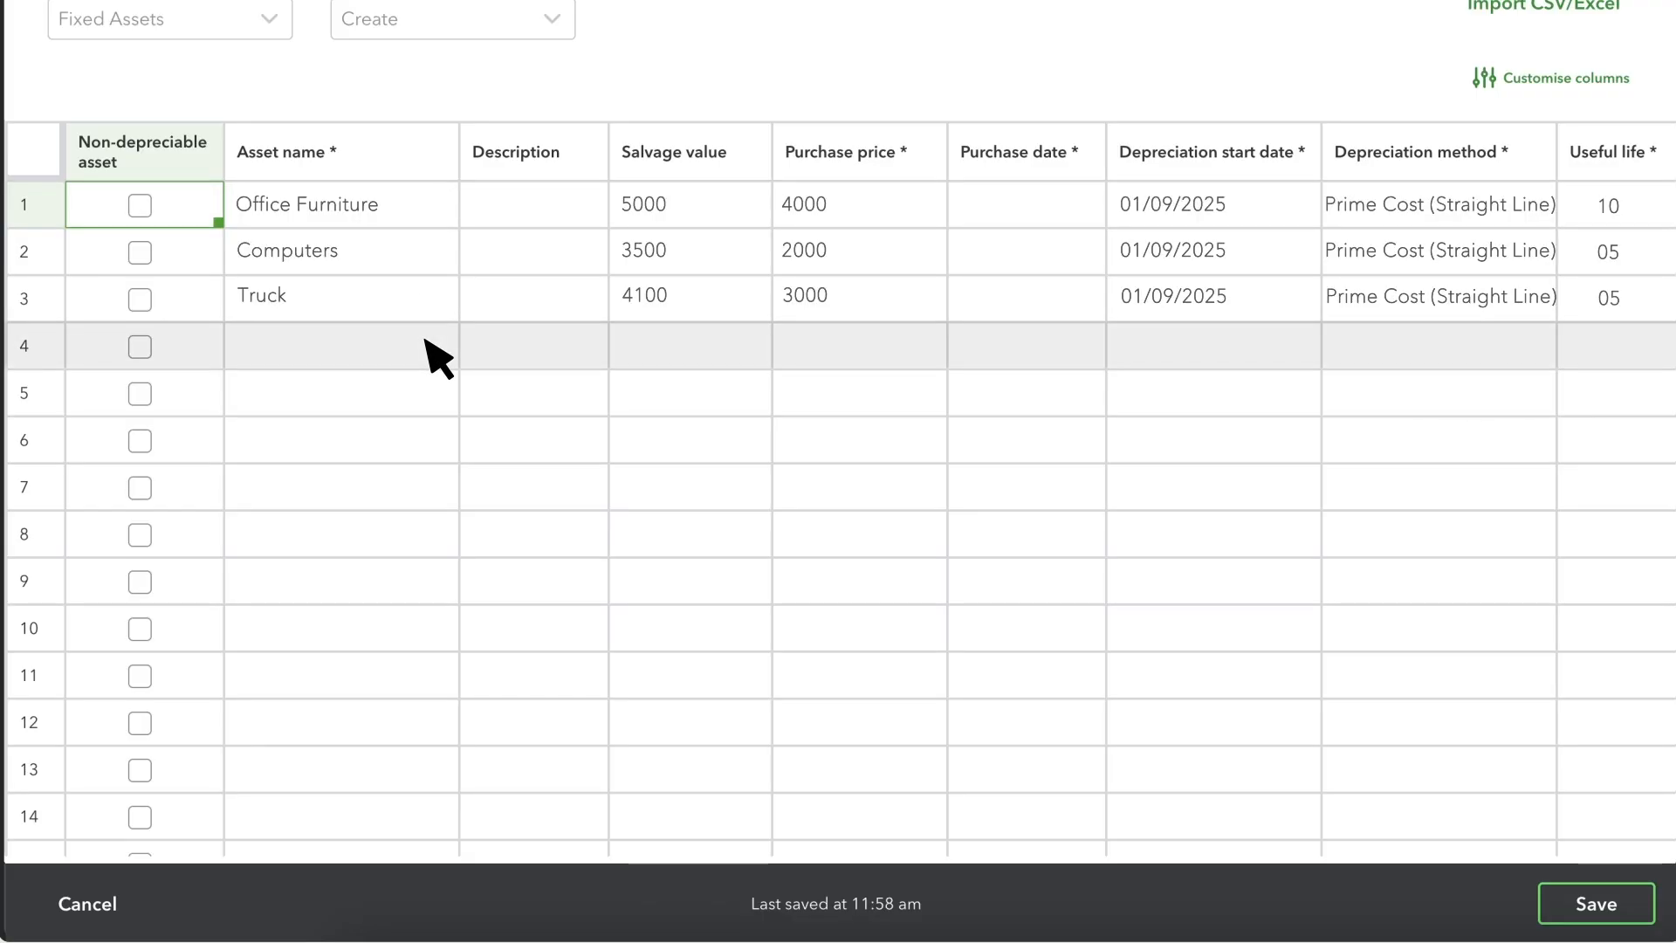
click(1597, 904)
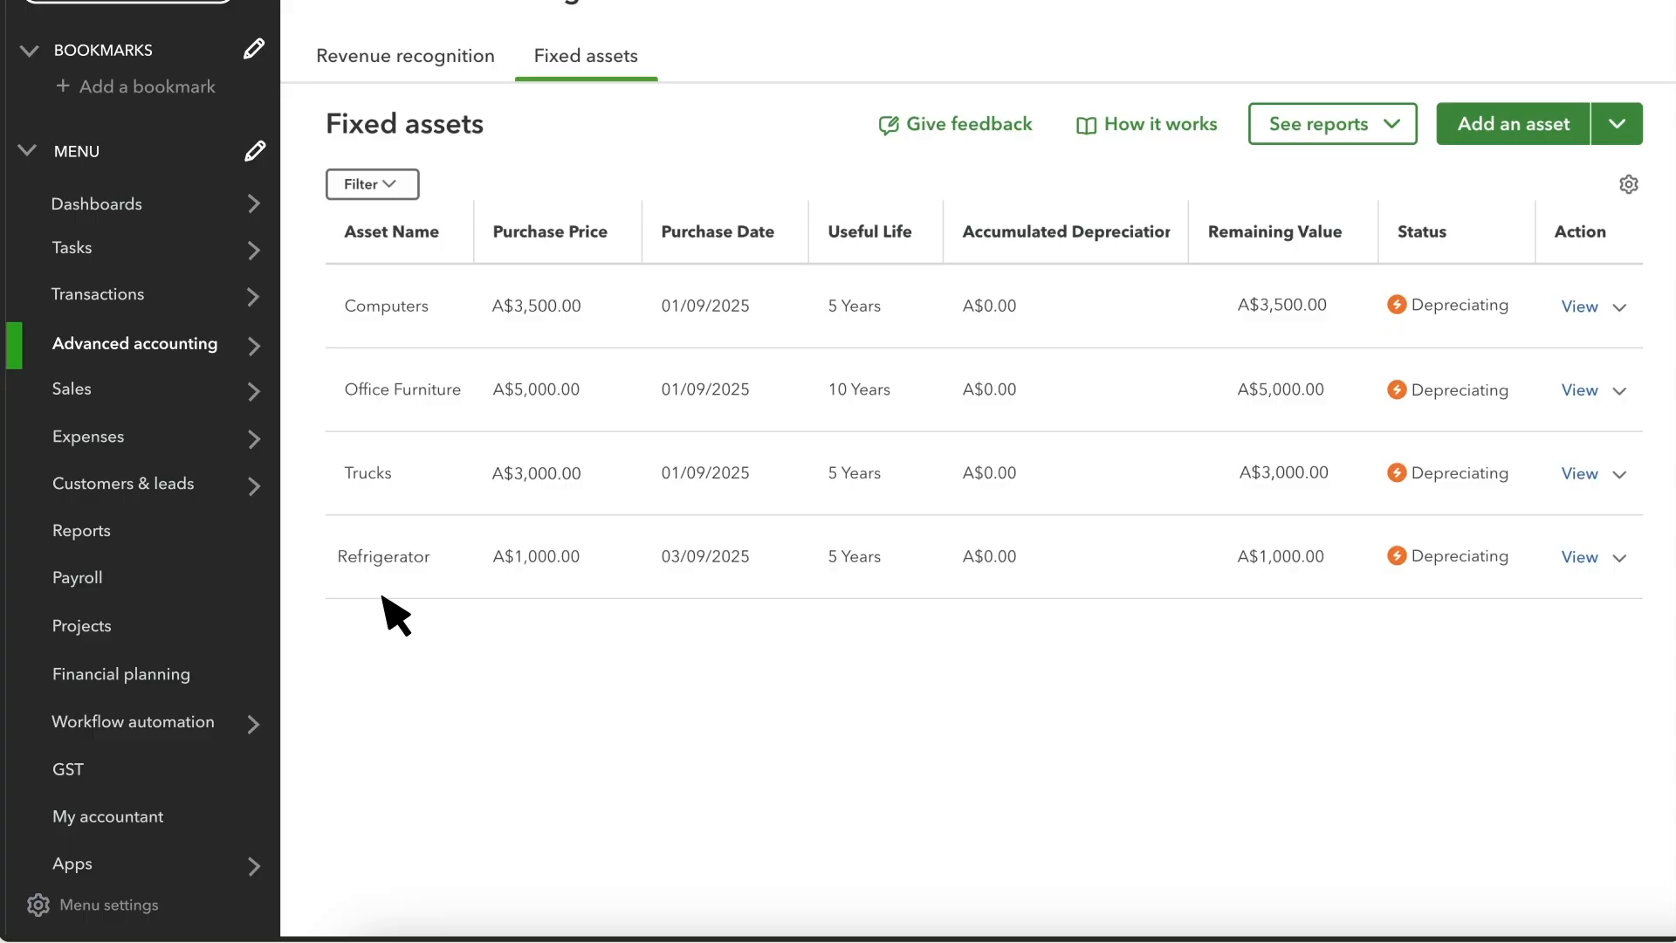
Step: Find the Refrigerator account in the chart of accounts and check the transaction types available for new entries
scroll(318, 524, up, 2)
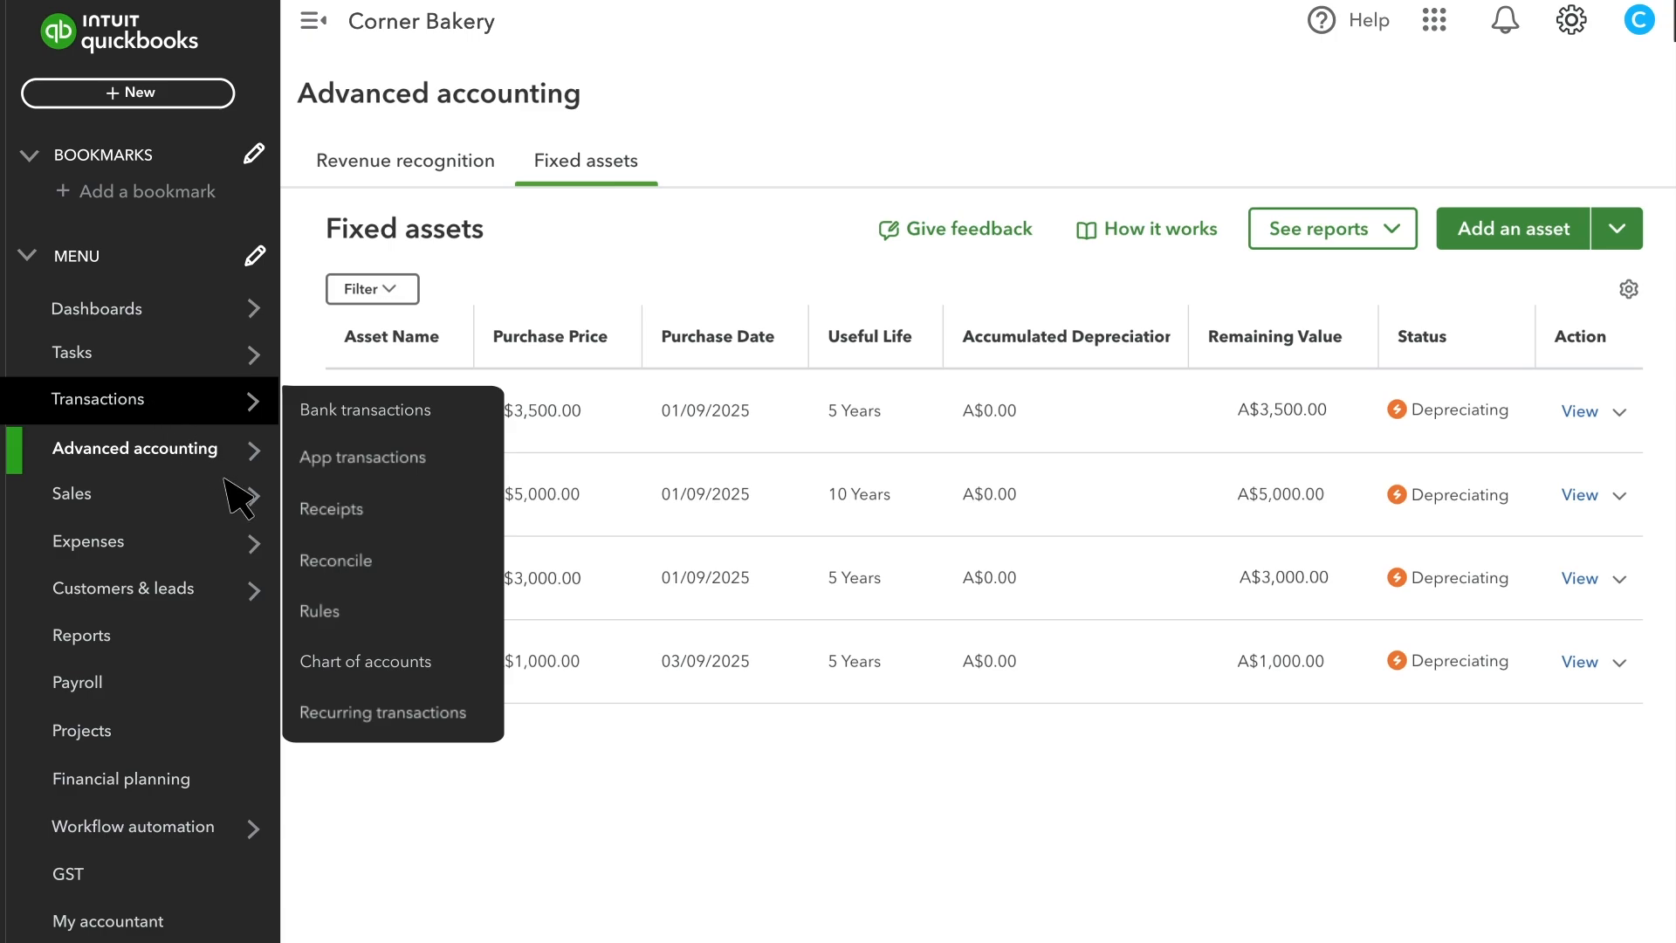
click(411, 690)
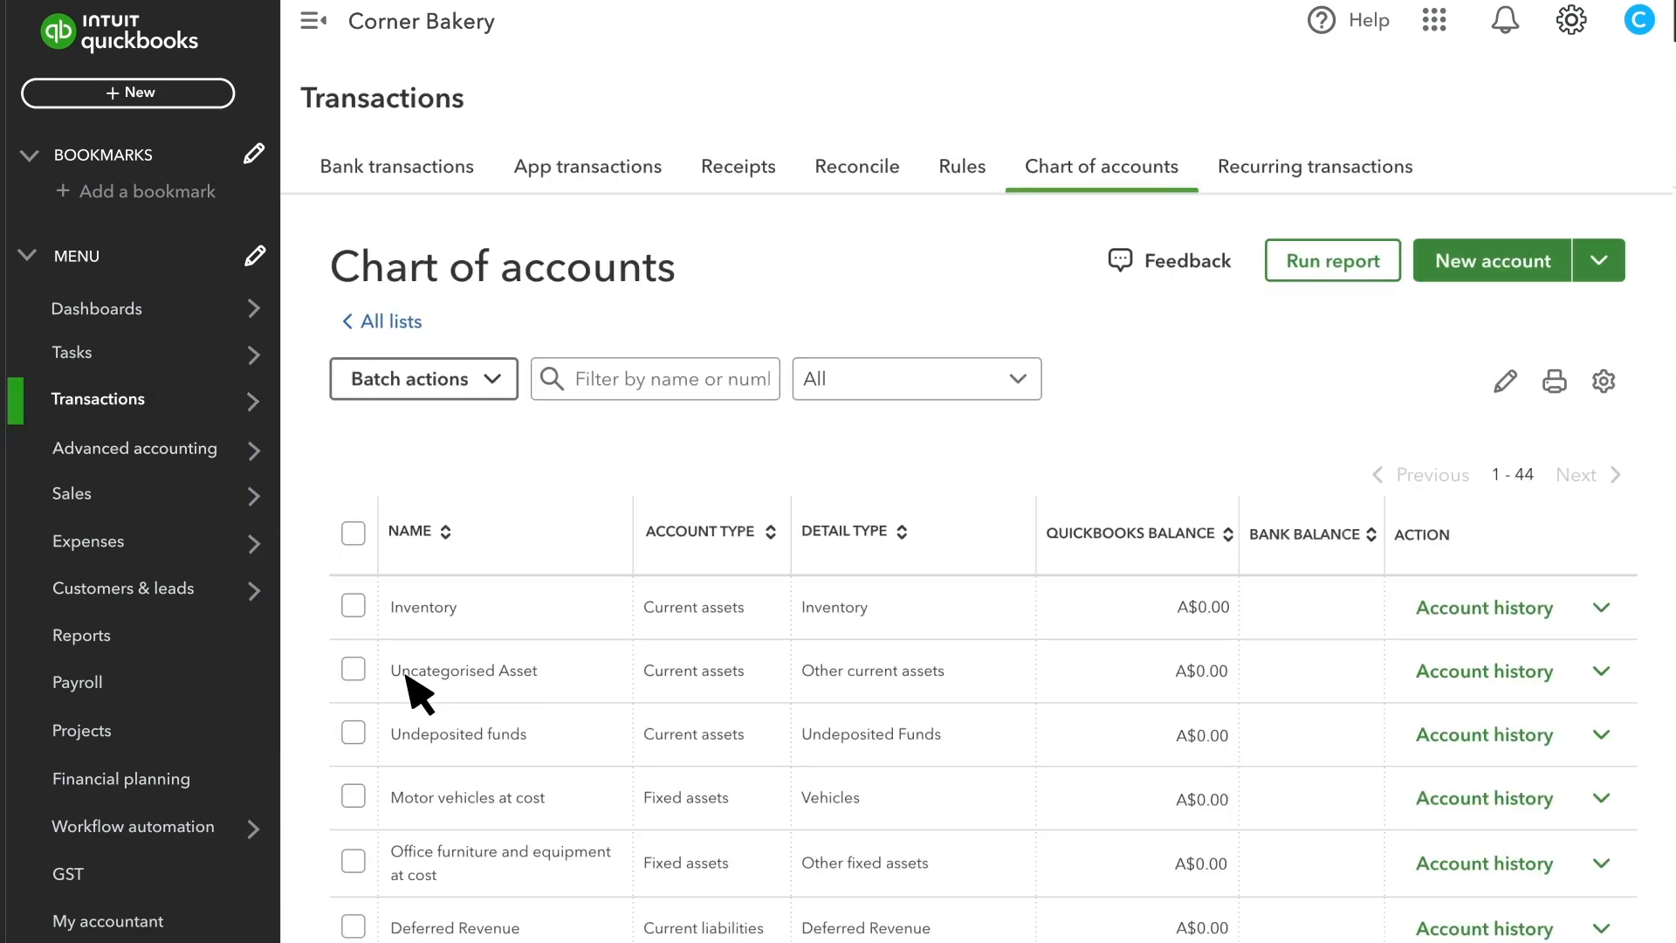
click(686, 385)
text(Refrigerator)
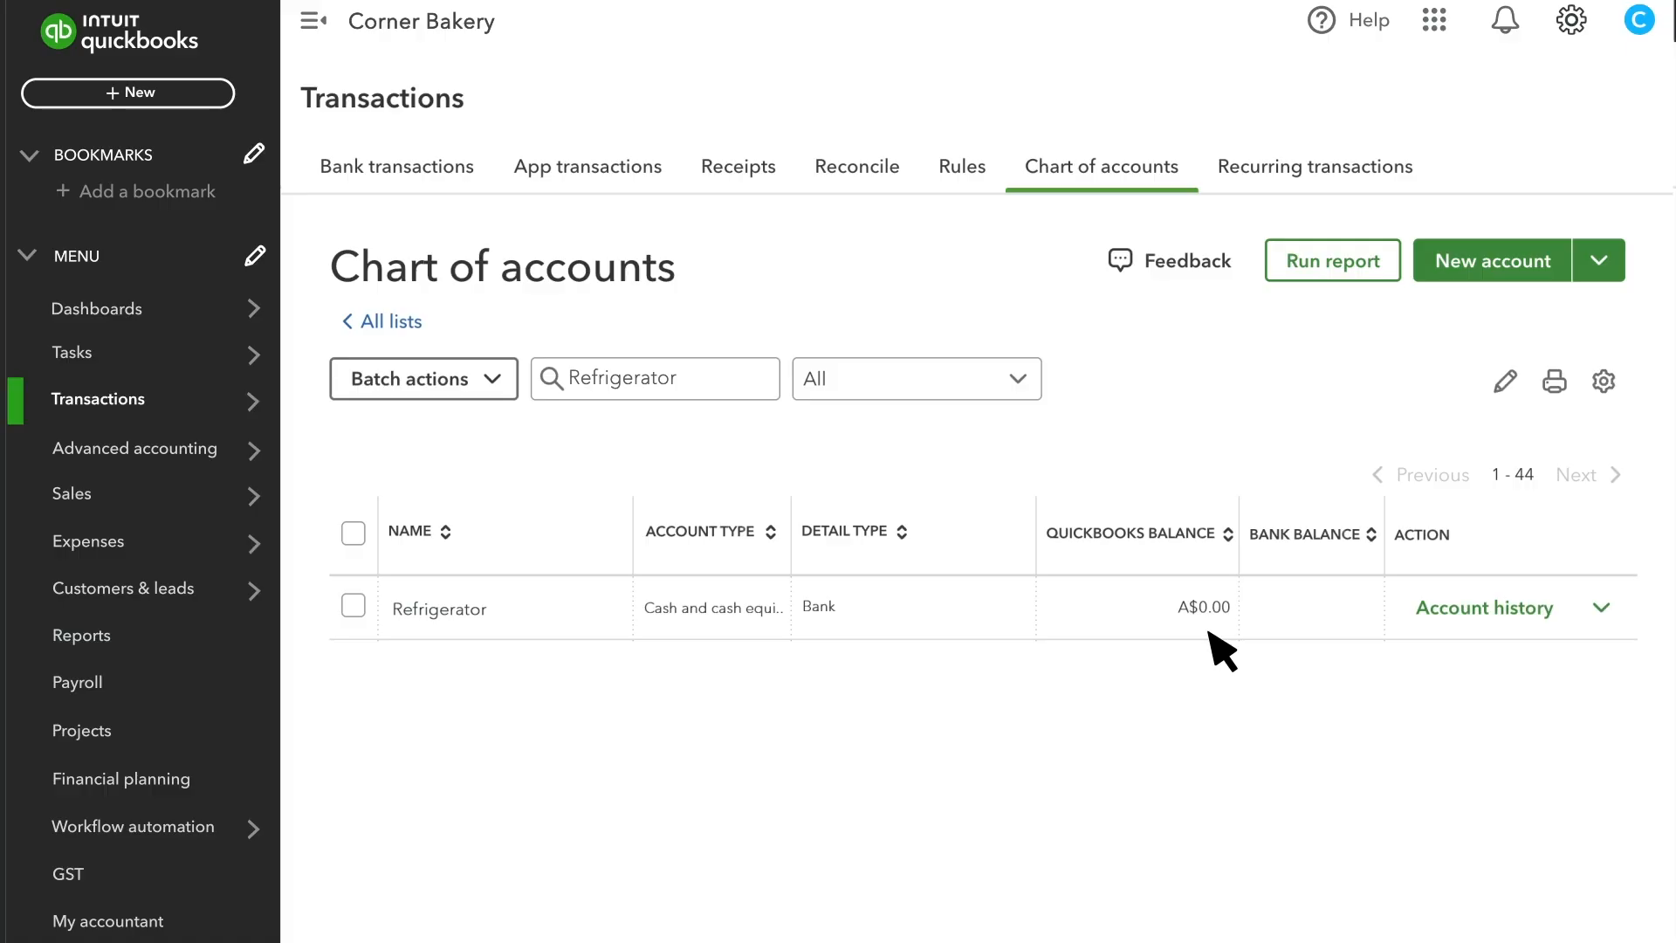
click(117, 93)
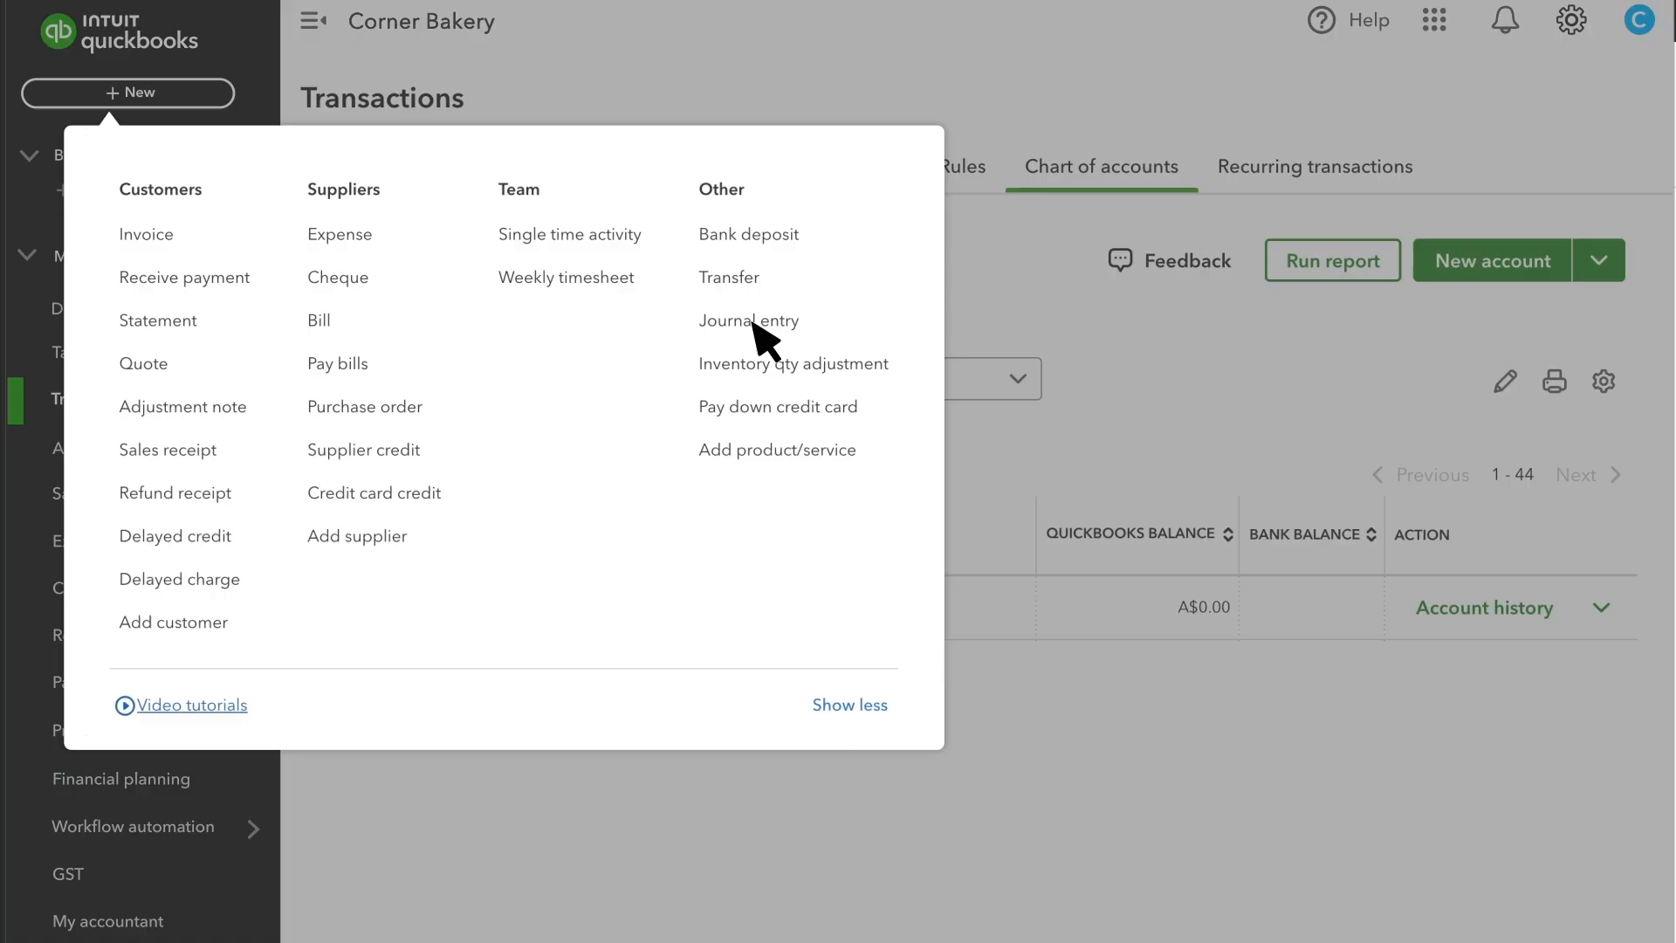
click(1012, 452)
Step: Open the Refrigerator bank transaction dated 03/09/2025 for categorisation
mouse_move(160, 404)
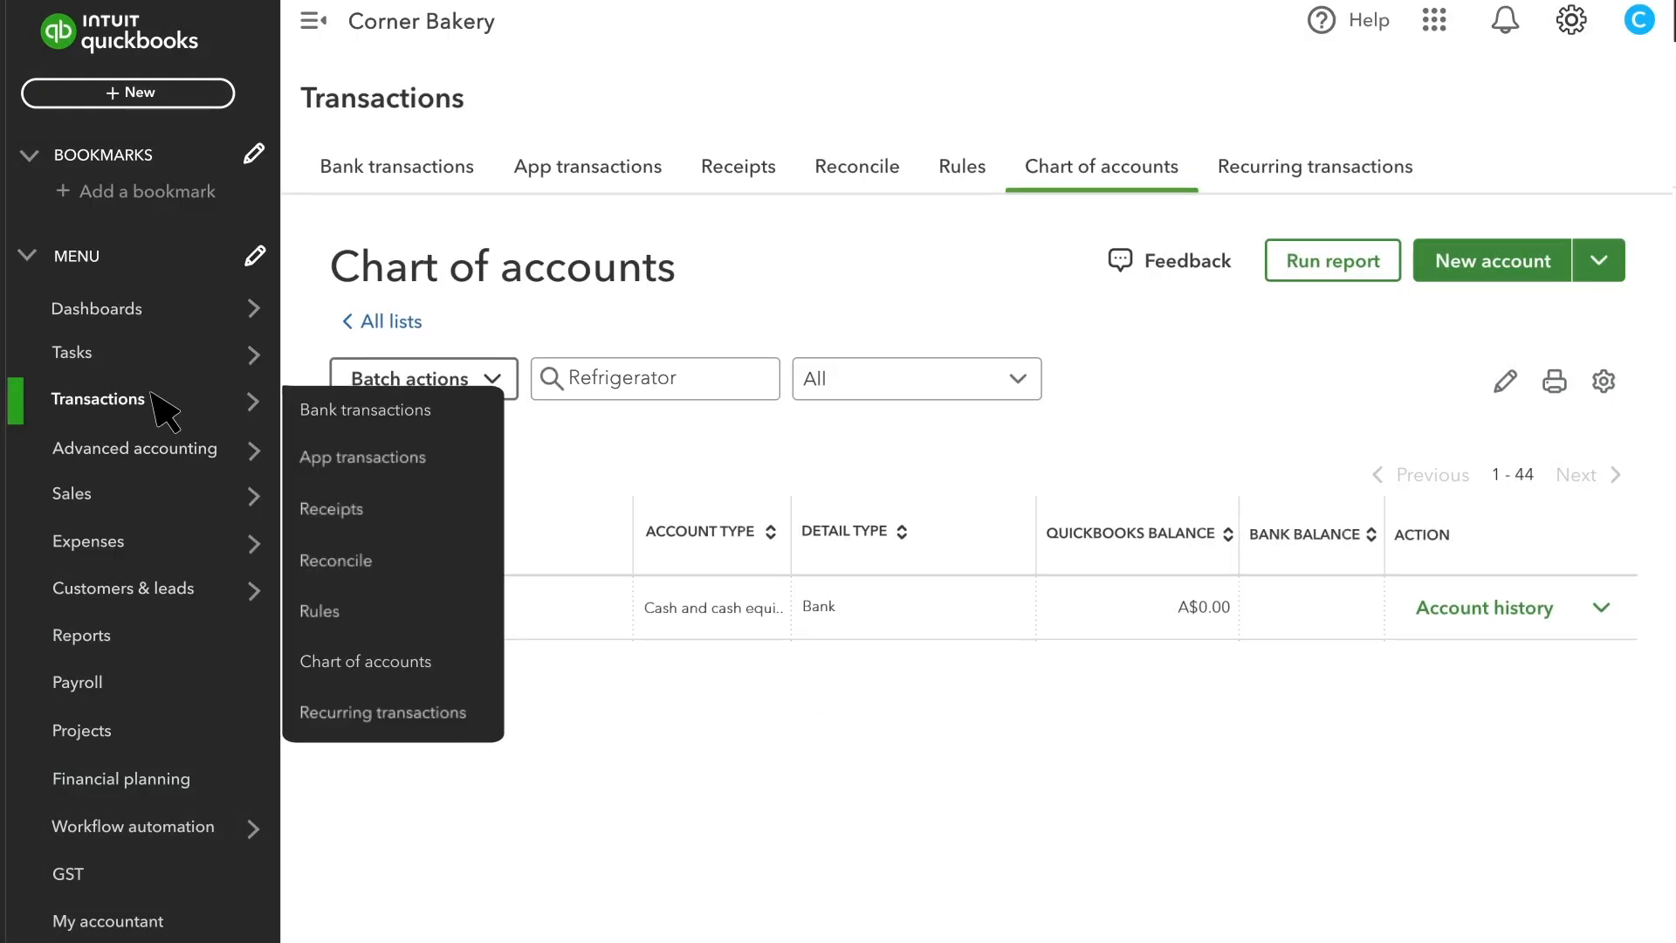
click(418, 428)
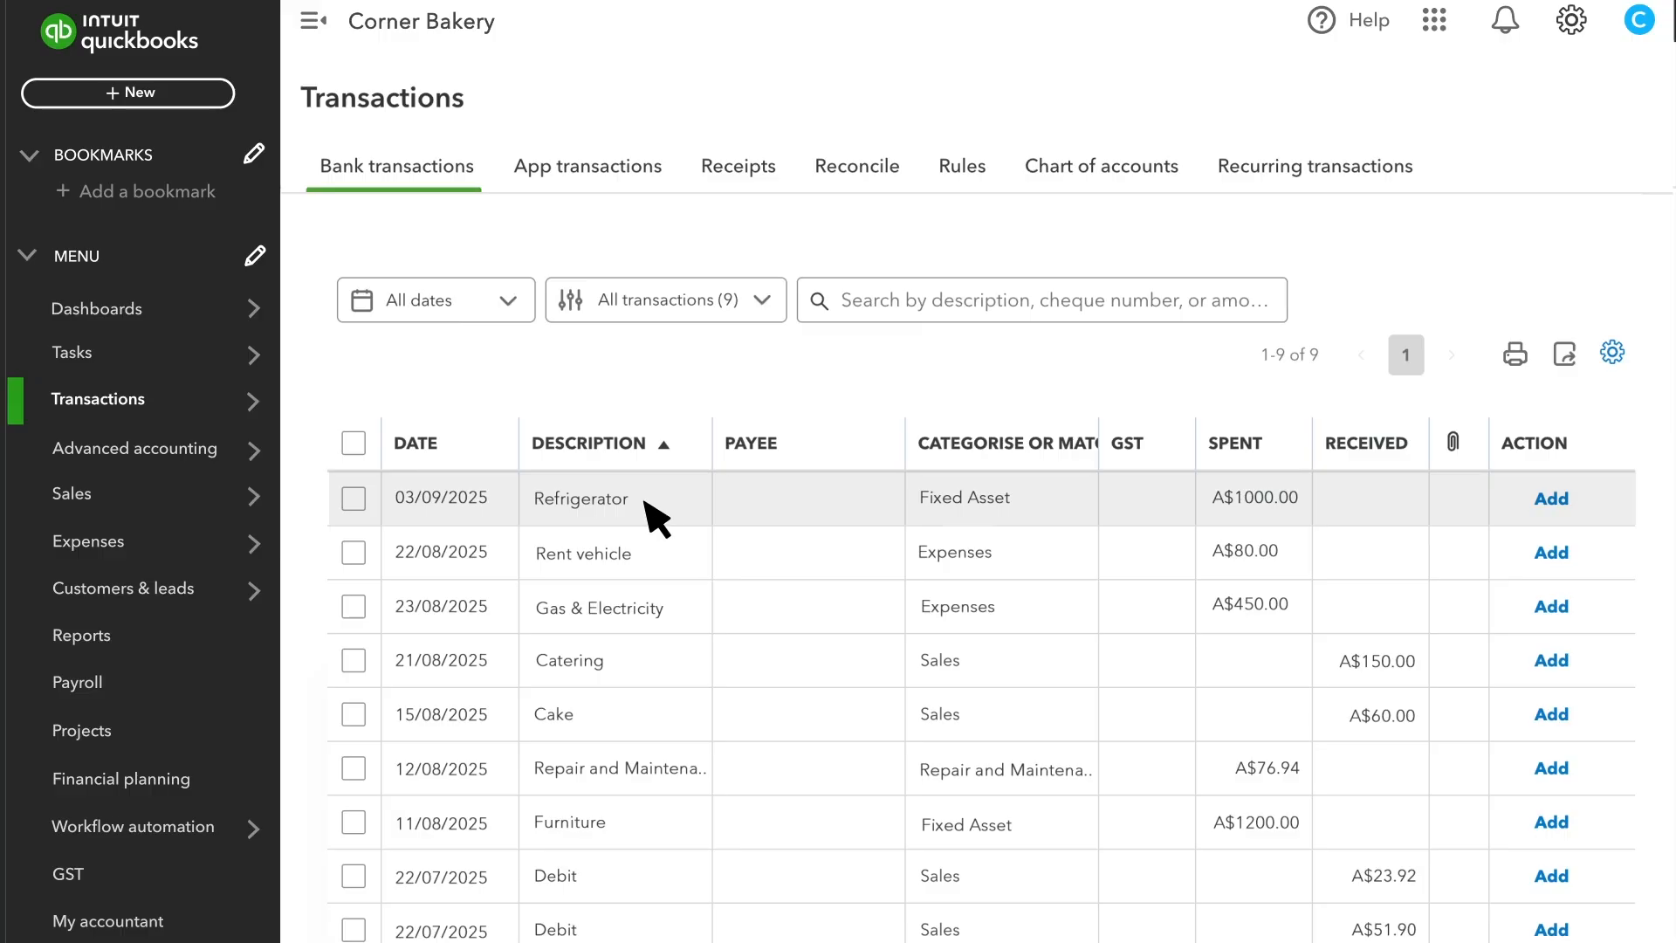
click(657, 515)
scroll(768, 537, down, 1)
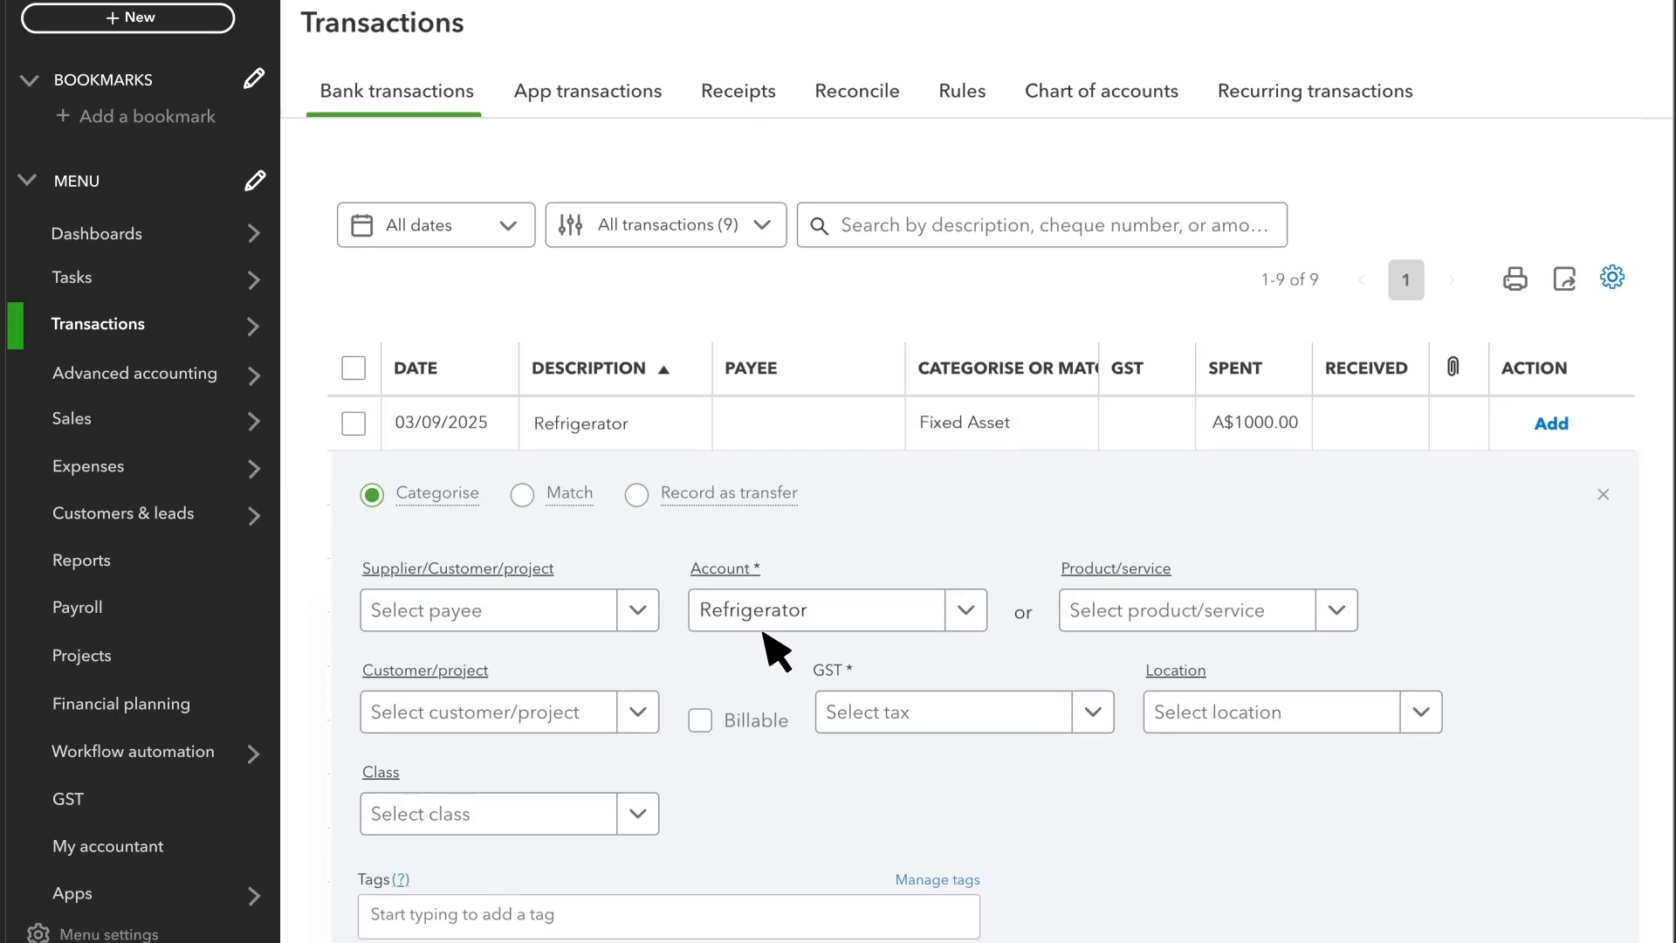